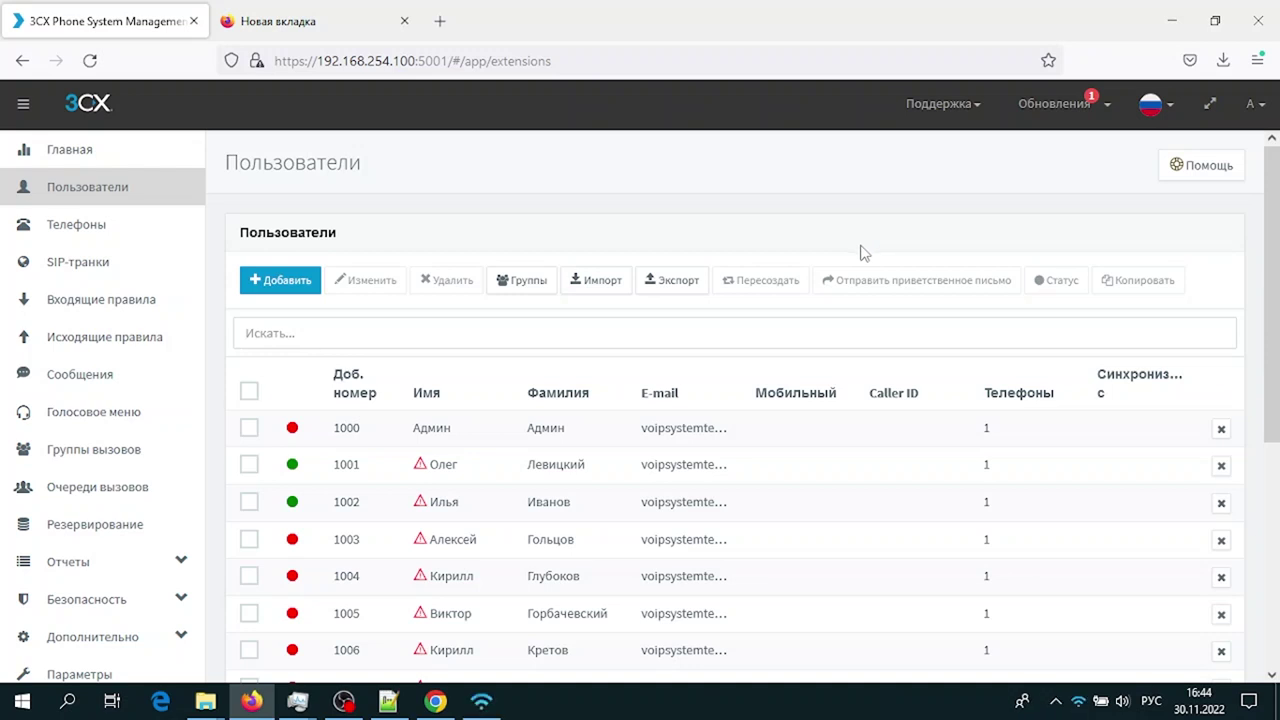
pyautogui.scroll(-1, 864, 256)
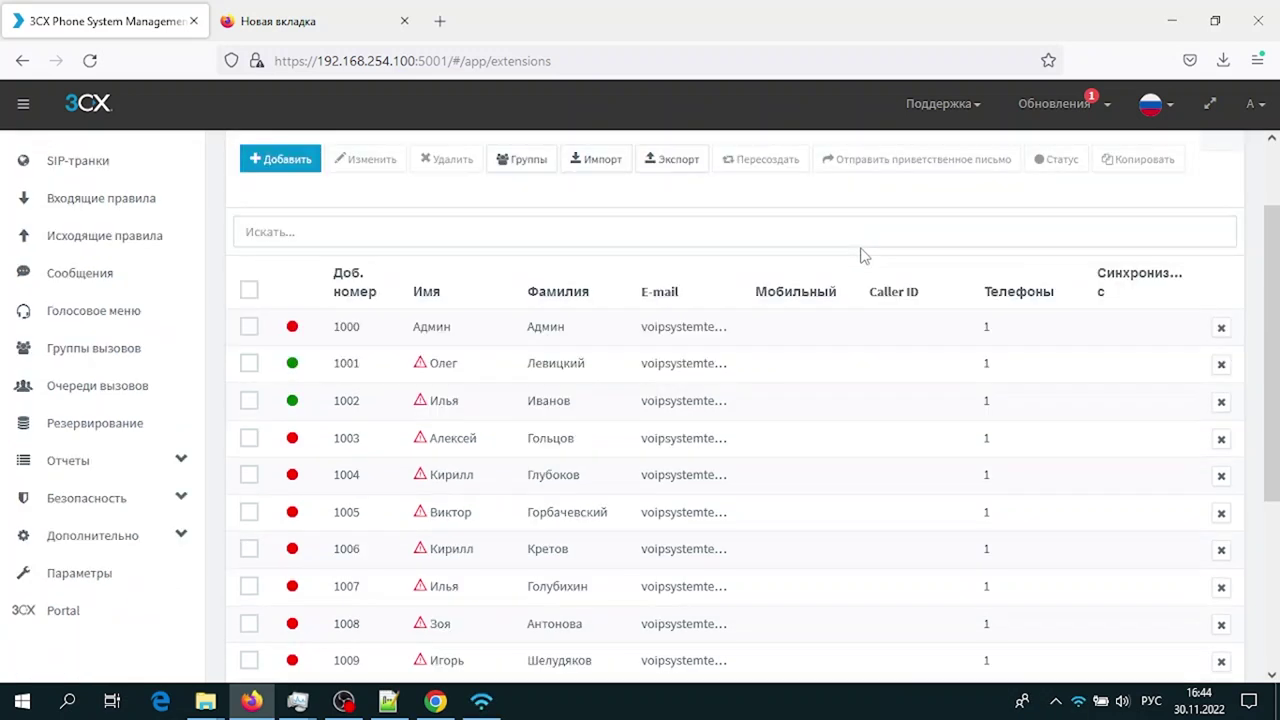
pyautogui.scroll(1, 864, 256)
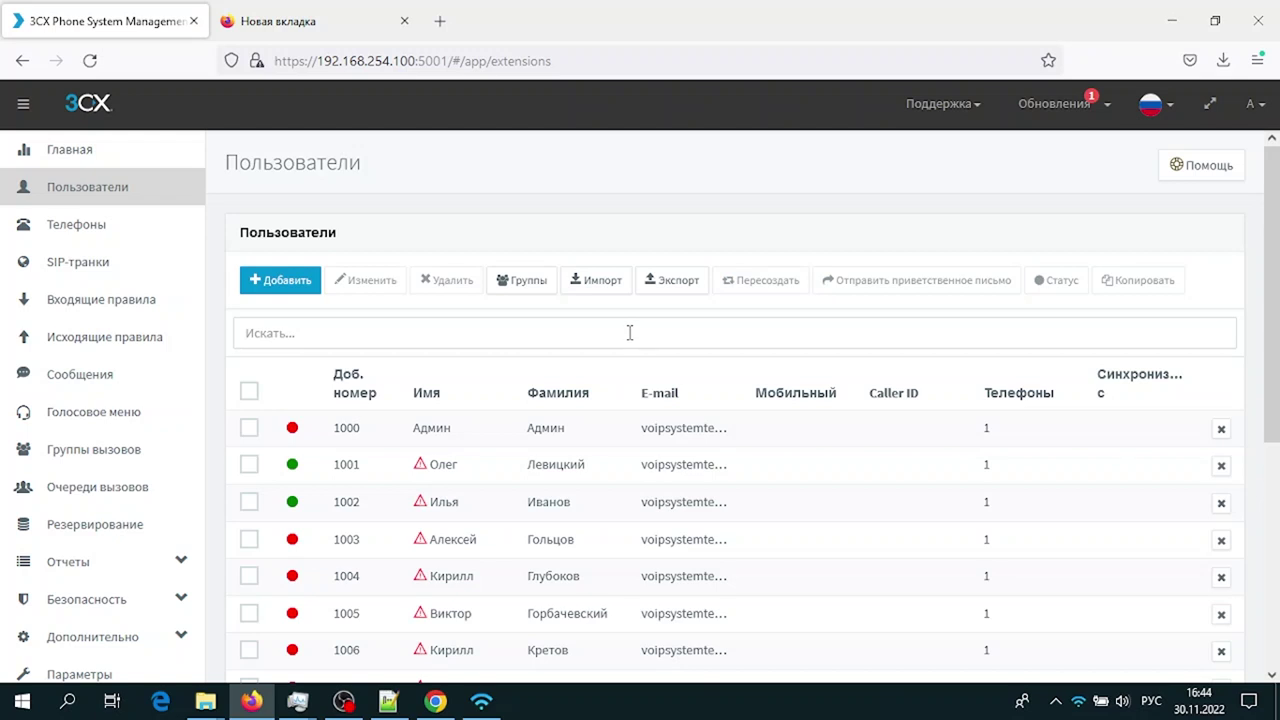
# Open the SIPNET trunk and review its call routing settings for working and non-working hours
pyautogui.click(100, 261)
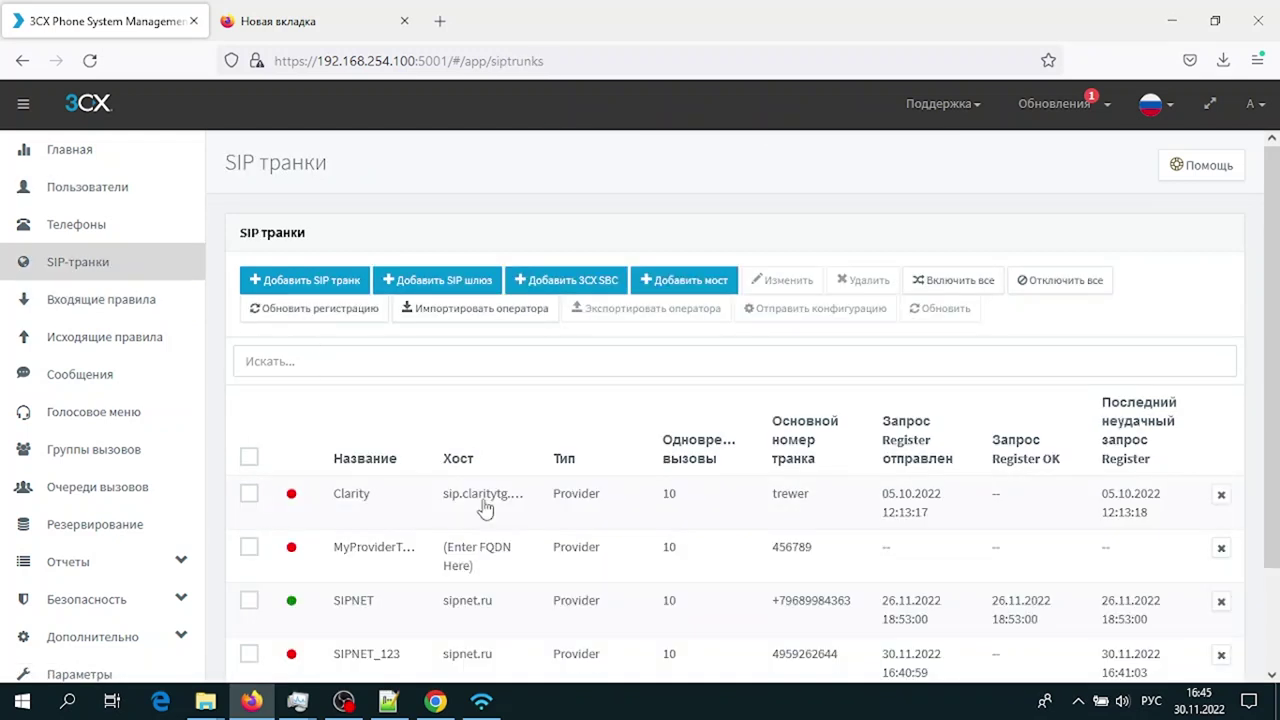
pyautogui.doubleClick(458, 610)
pyautogui.scroll(-10, 458, 610)
pyautogui.moveTo(494, 303); pyautogui.dragTo(263, 314)
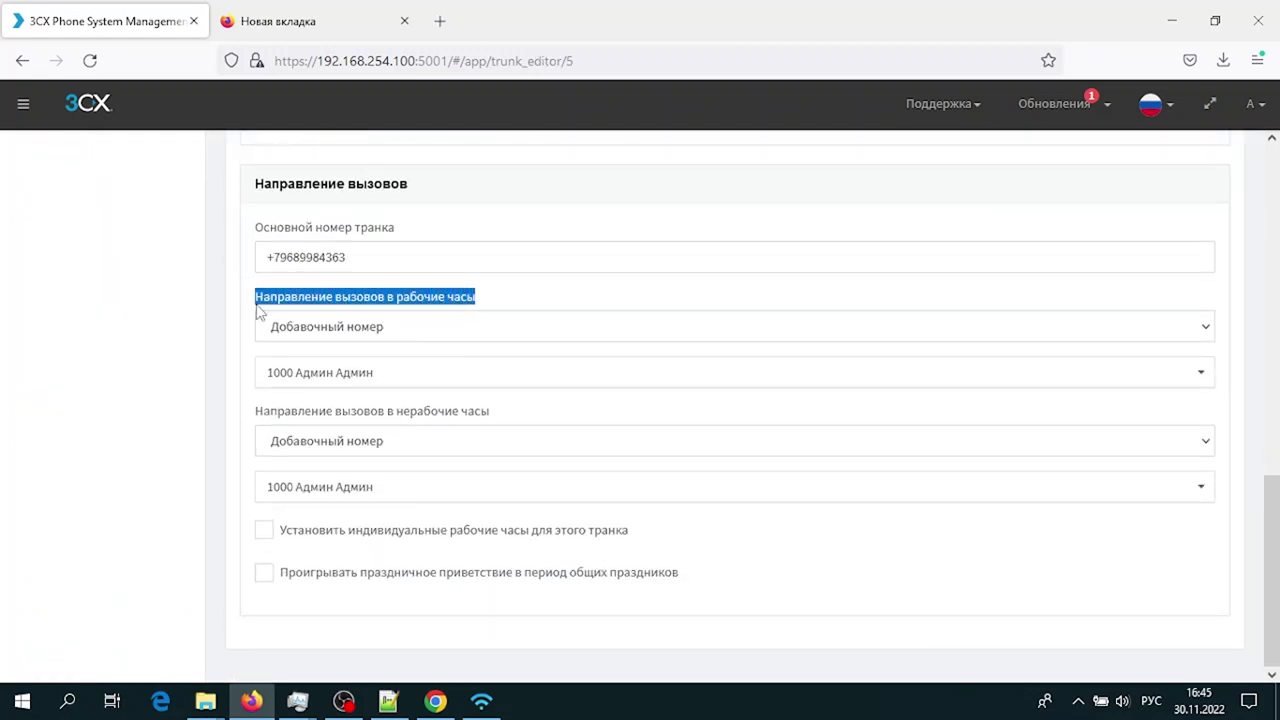
pyautogui.moveTo(492, 416); pyautogui.dragTo(258, 412)
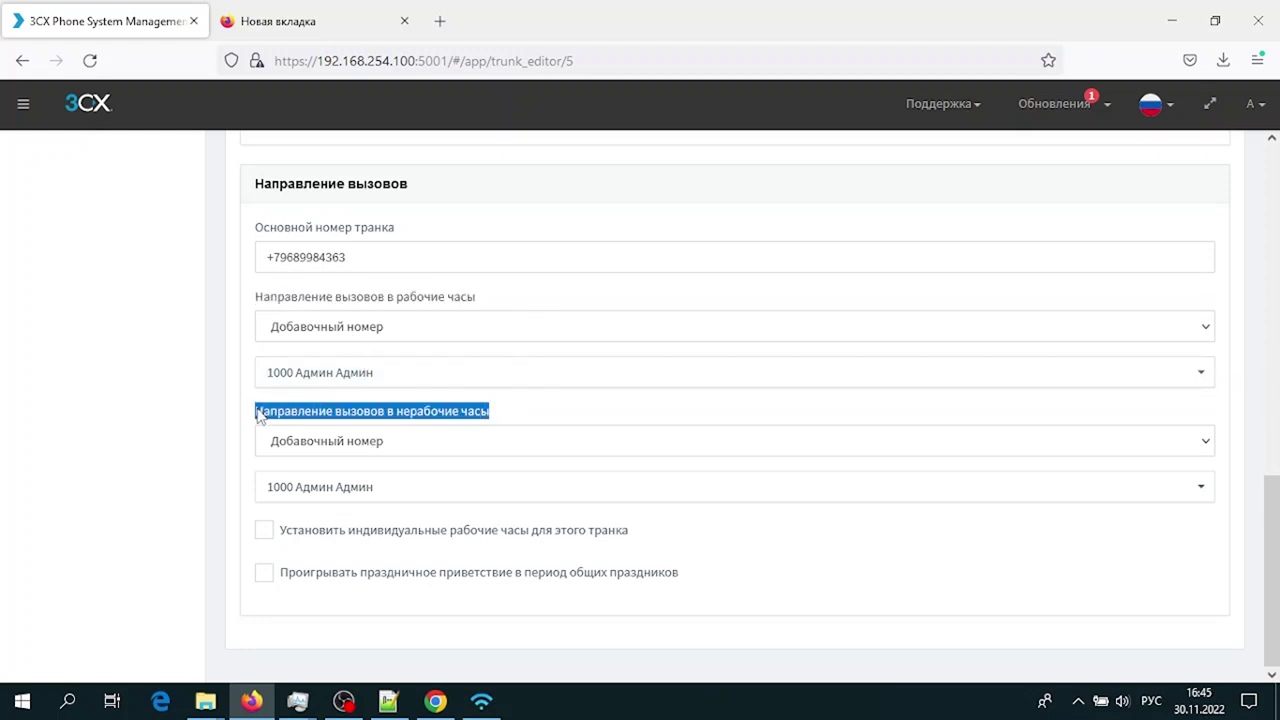
# Examine the destination types available for the trunk's working-hours calls and compare with the non-working-hours routing
pyautogui.click(446, 338)
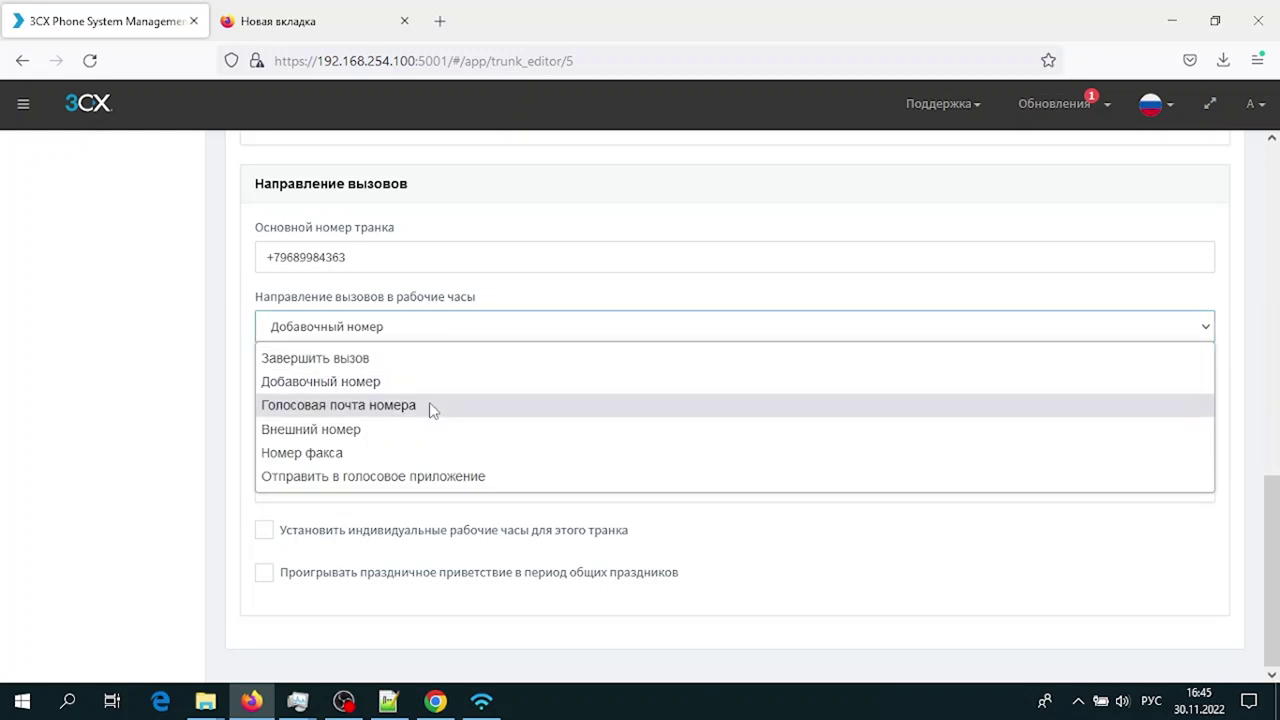
pyautogui.click(528, 306)
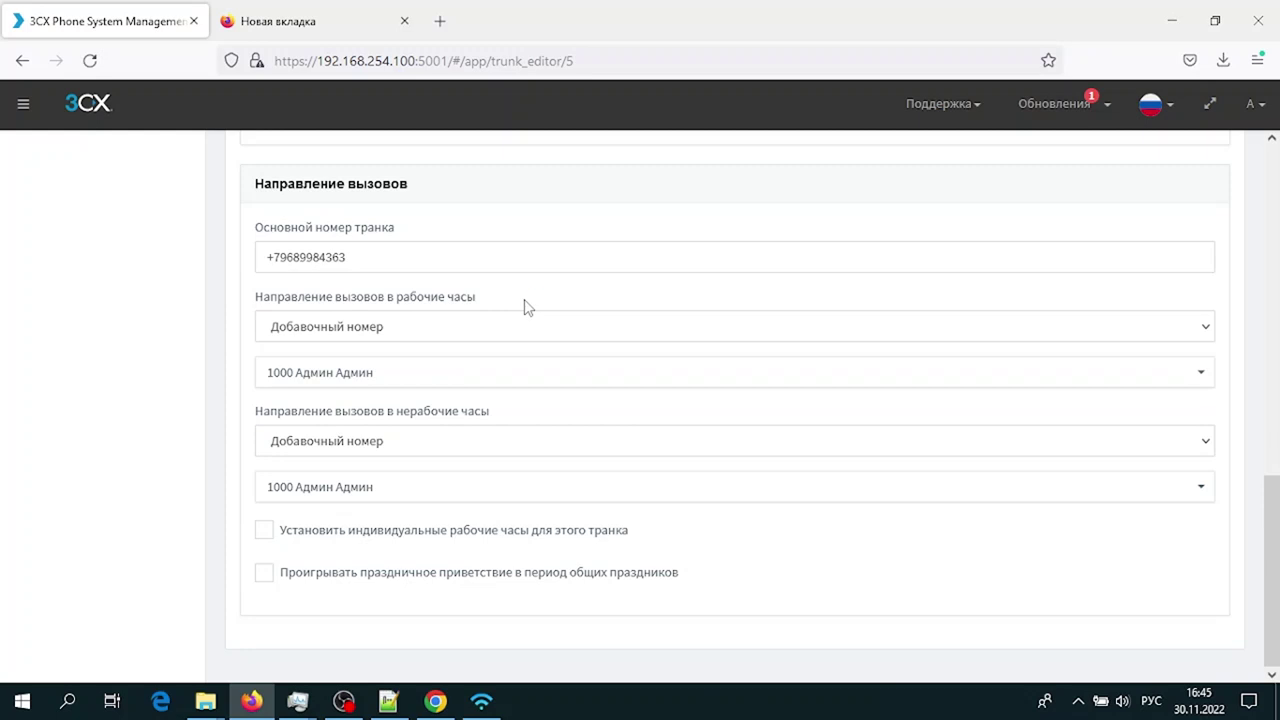
pyautogui.moveTo(489, 412); pyautogui.dragTo(240, 423)
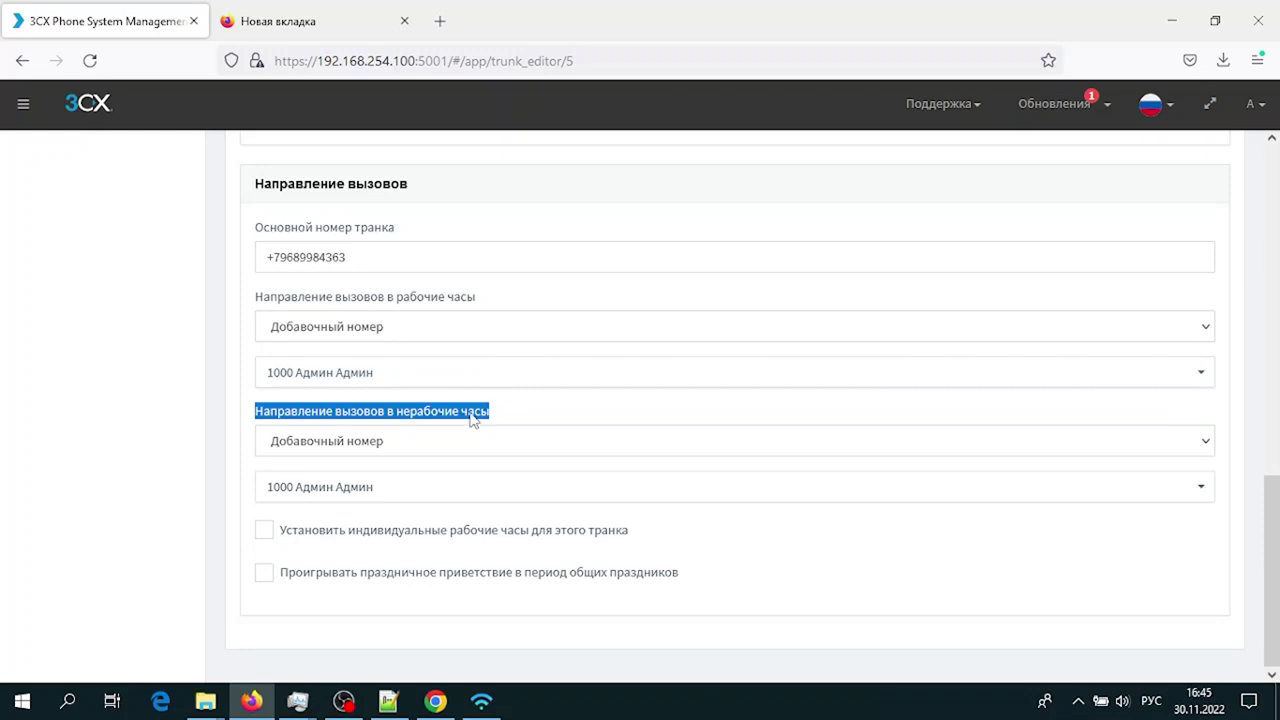
pyautogui.scroll(10, 475, 425)
pyautogui.scroll(-10, 505, 300)
pyautogui.moveTo(500, 297); pyautogui.dragTo(252, 298)
pyautogui.moveTo(490, 412); pyautogui.dragTo(232, 415)
# Open the working hours and holidays page (Рабочие часы и праздники) in the advanced system settings
pyautogui.scroll(7, 150, 490)
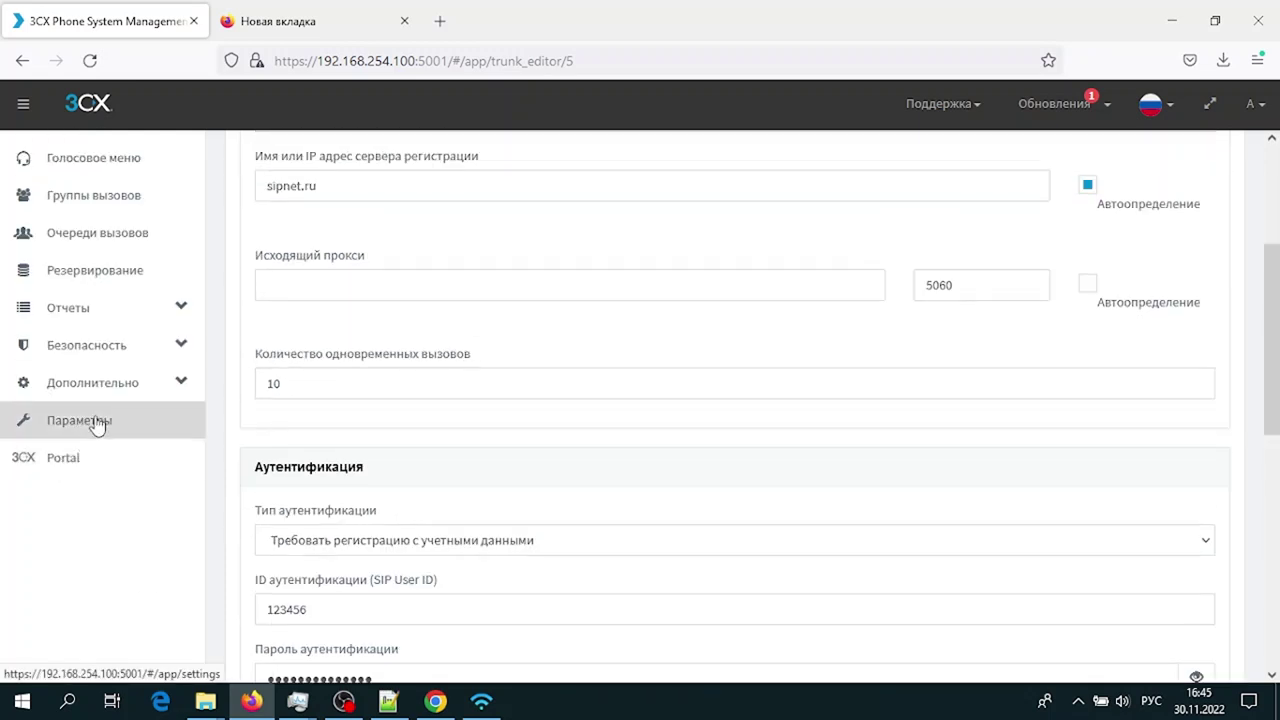
pyautogui.click(97, 423)
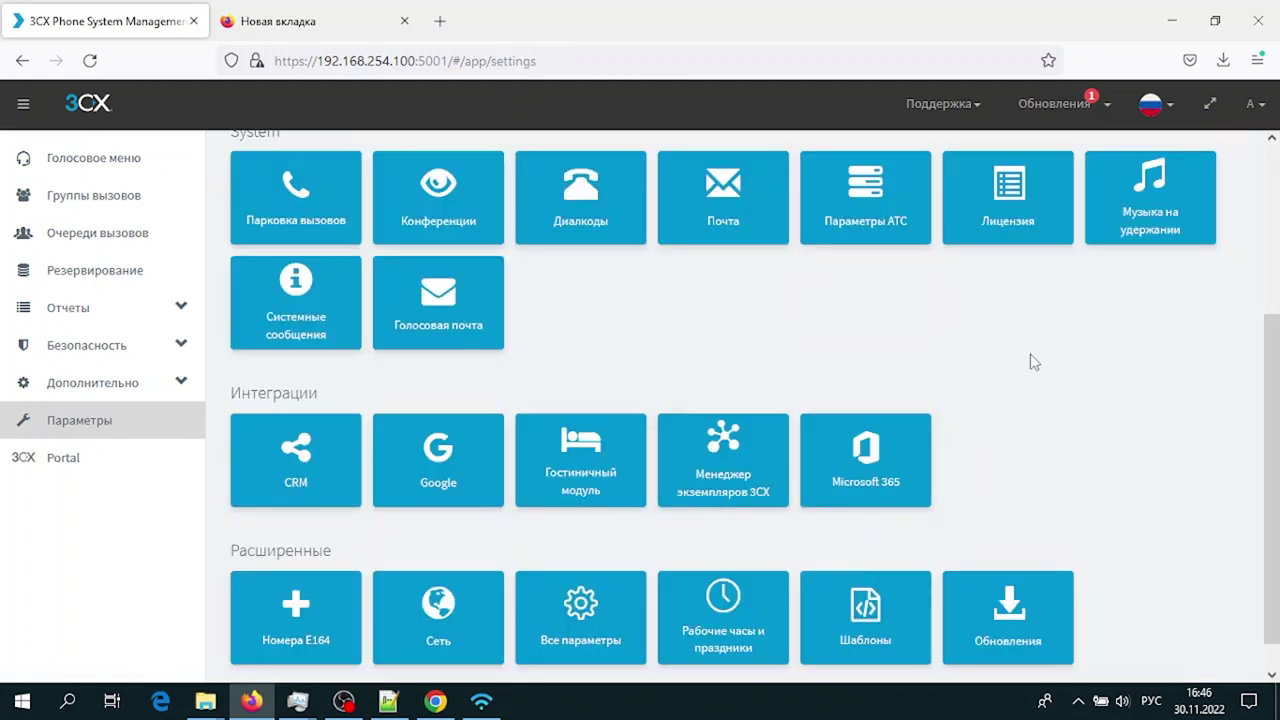
pyautogui.scroll(-1, 1030, 350)
pyautogui.scroll(3, 1030, 360)
pyautogui.scroll(-3, 143, 372)
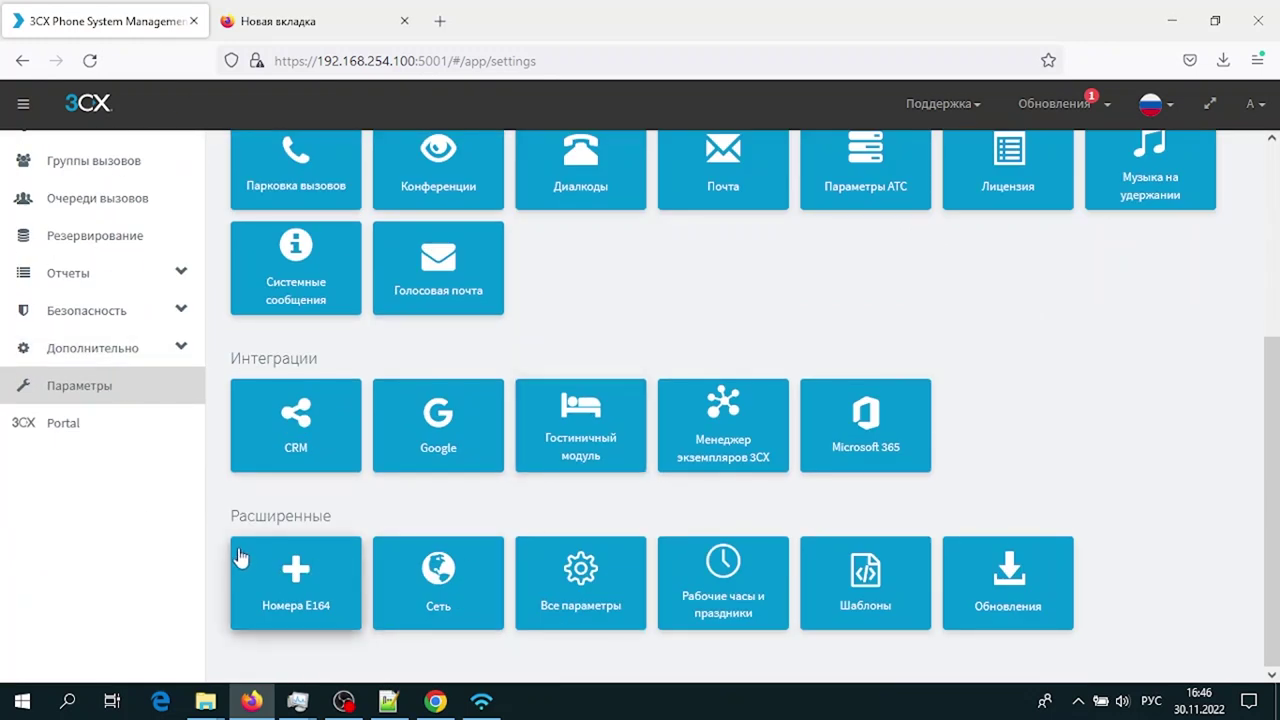
pyautogui.moveTo(232, 520); pyautogui.dragTo(356, 524)
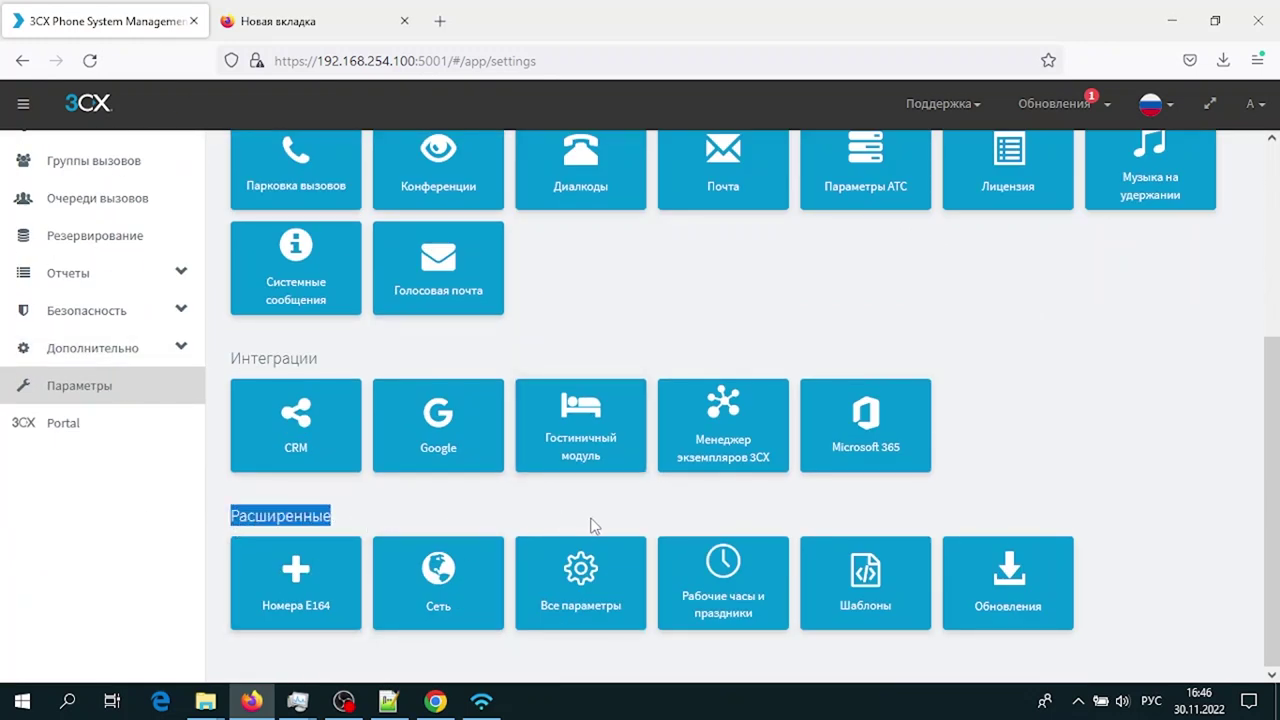
pyautogui.click(688, 588)
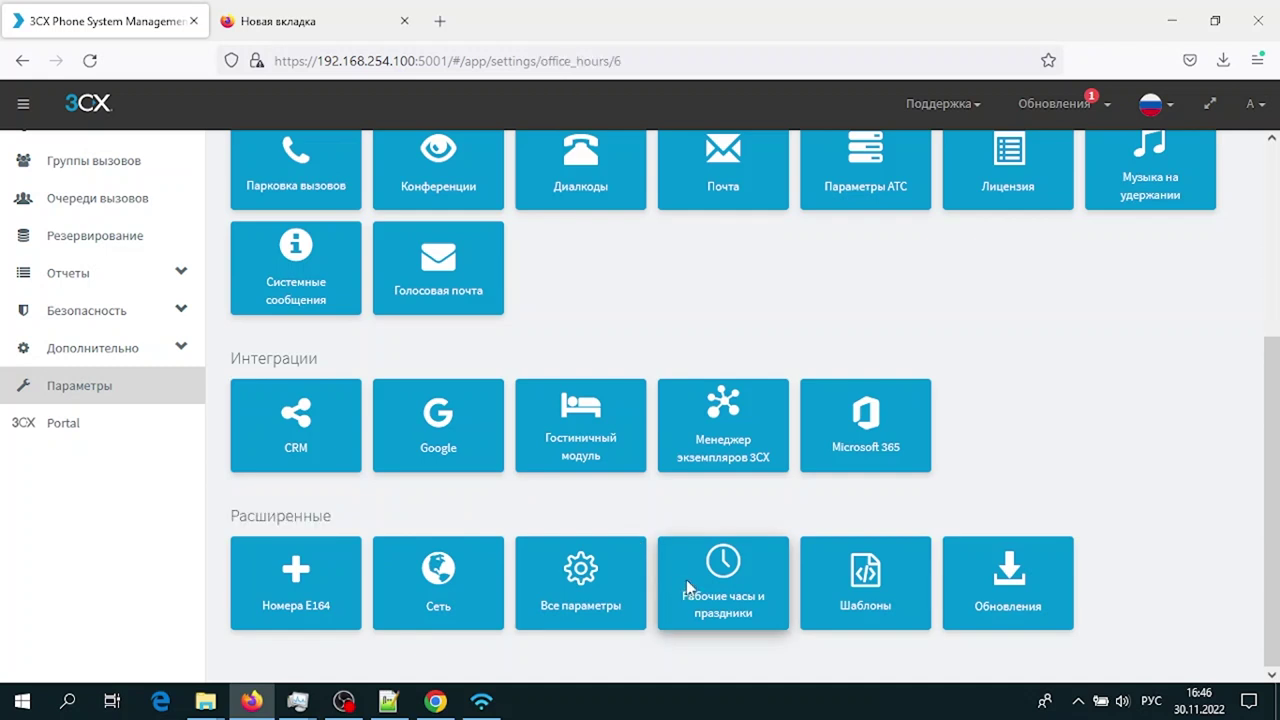
# Examine the time zone, working hours, break time and holiday sections of the working hours settings
pyautogui.scroll(-3, 640, 462)
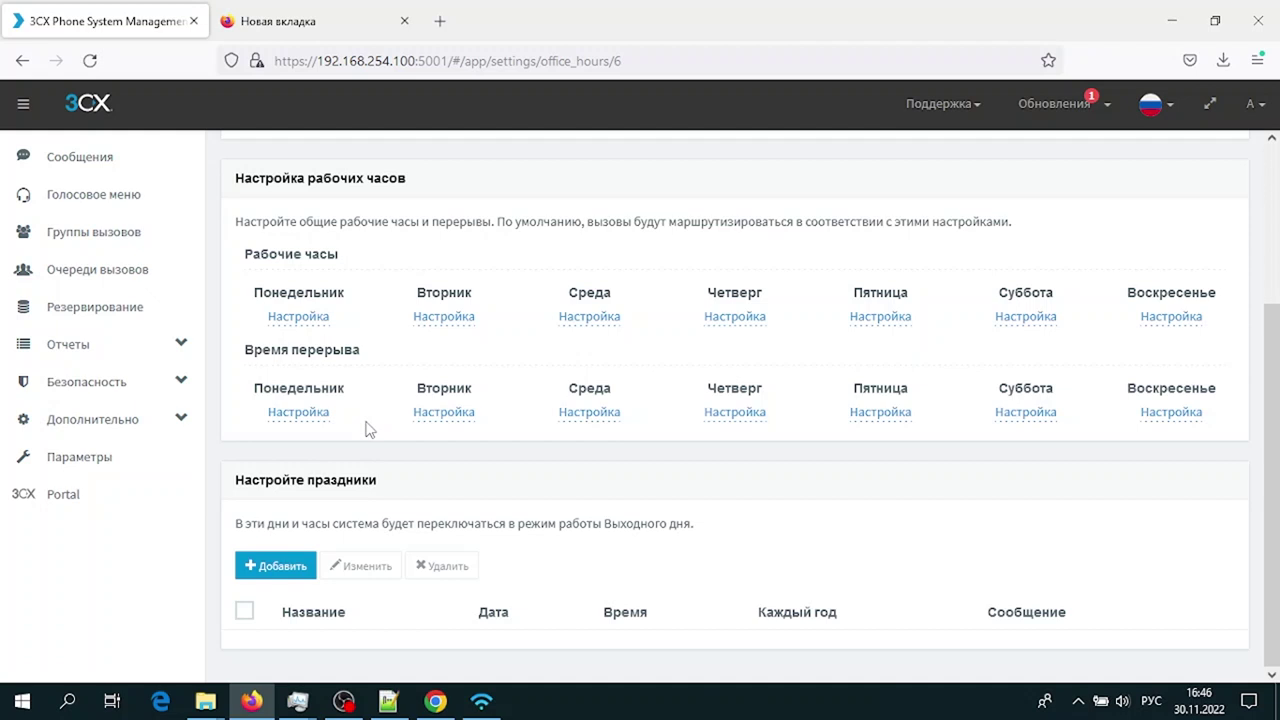
pyautogui.scroll(3, 445, 455)
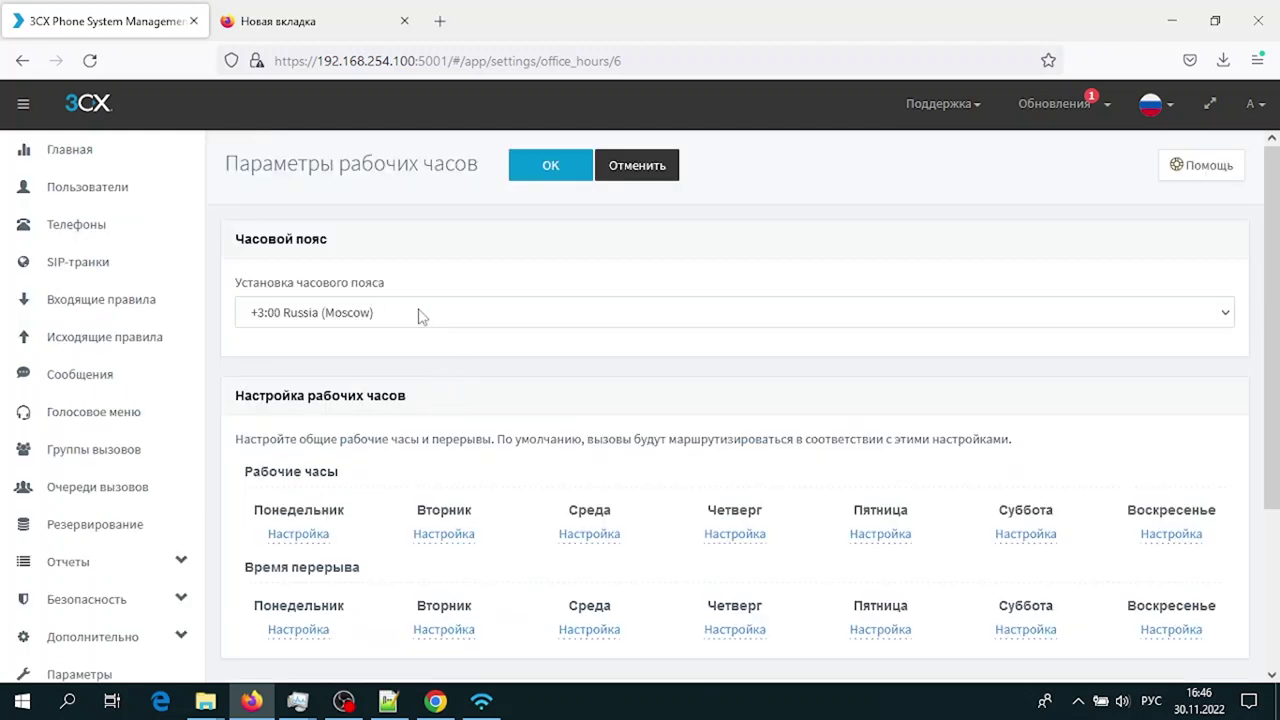
pyautogui.scroll(-3, 372, 430)
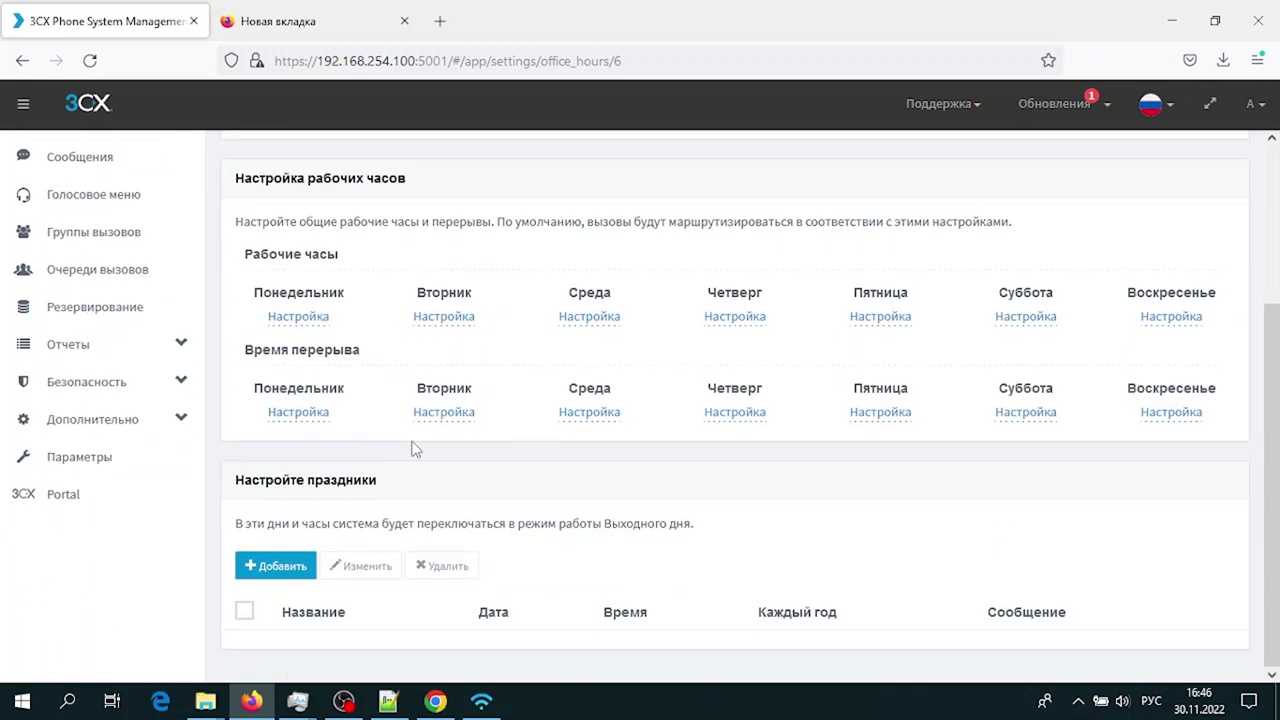
pyautogui.scroll(3, 415, 450)
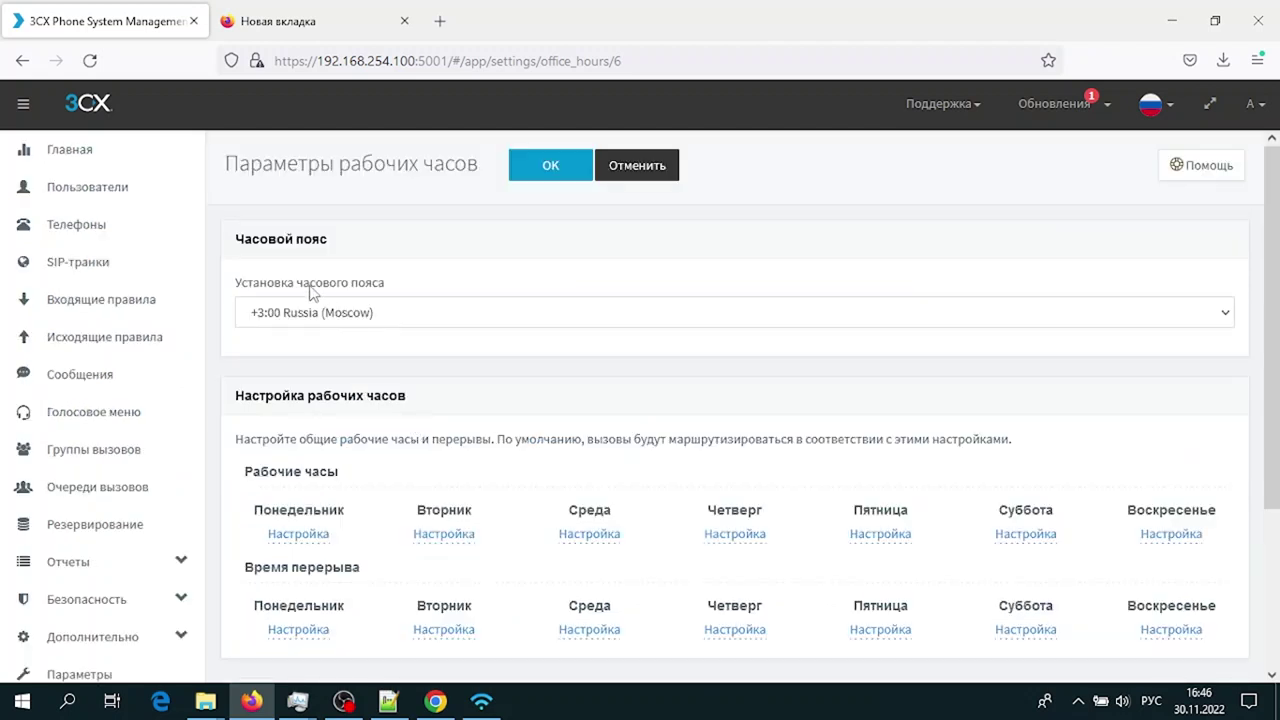
pyautogui.scroll(-3, 443, 365)
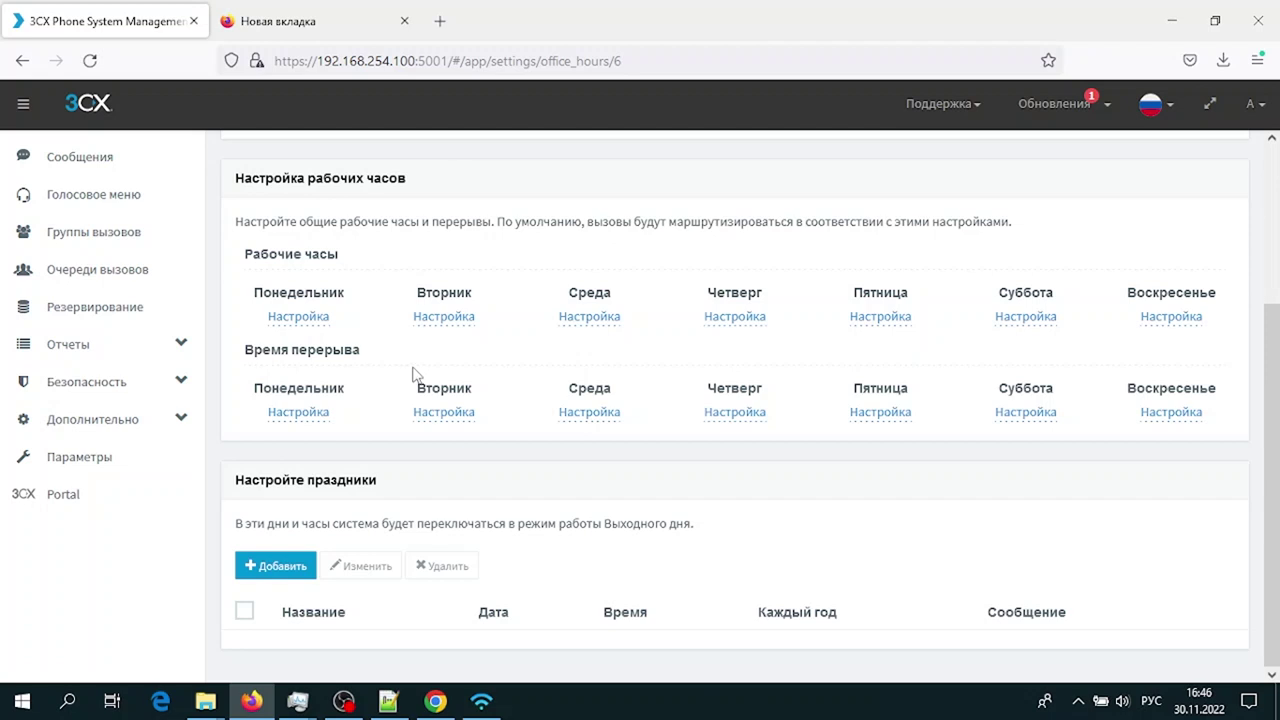
pyautogui.scroll(3, 415, 372)
pyautogui.moveTo(226, 164); pyautogui.dragTo(470, 168)
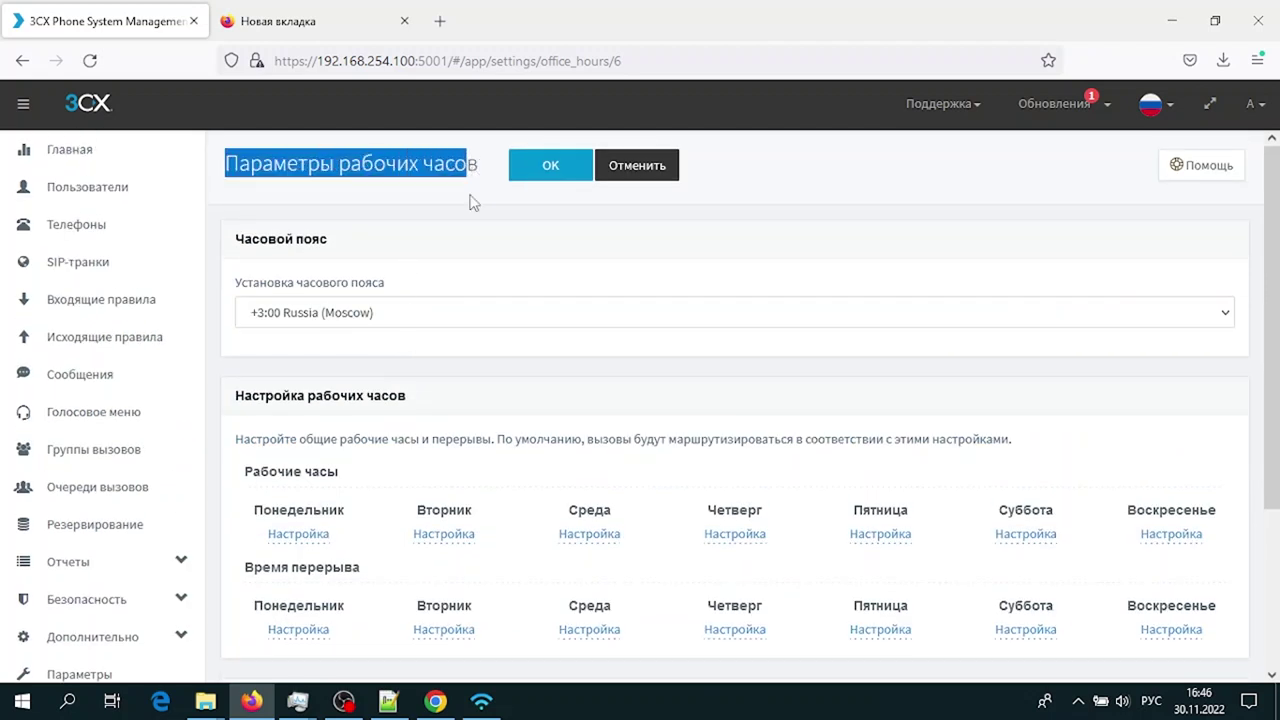
pyautogui.scroll(-3, 466, 297)
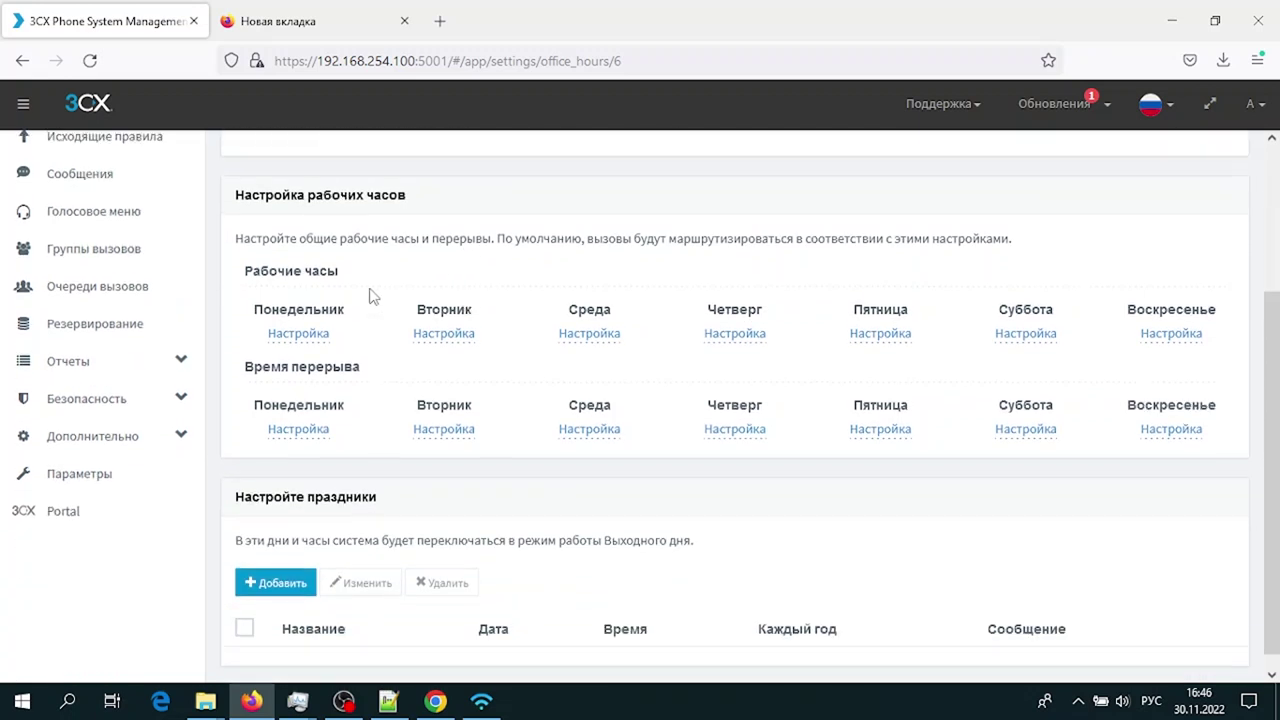
pyautogui.scroll(3, 369, 291)
pyautogui.scroll(-3, 320, 240)
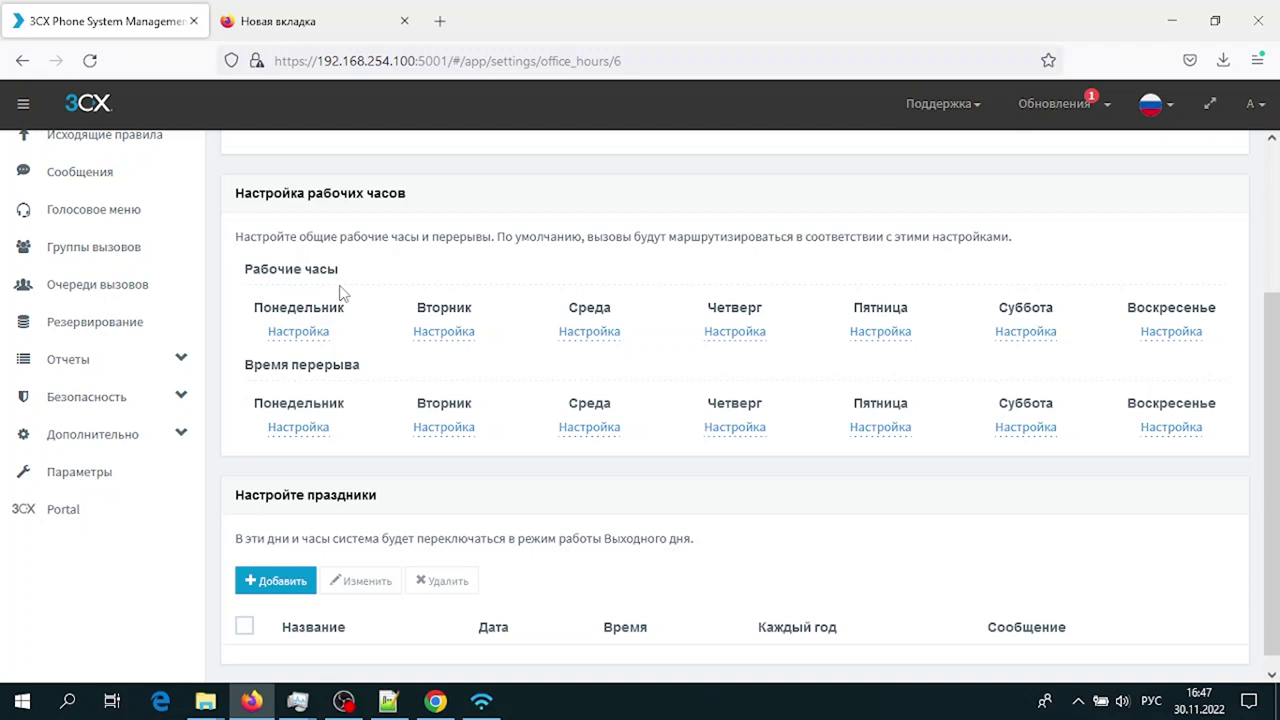
# Set the working hours for Monday, Tuesday and Wednesday to 08:00 - 17:00
pyautogui.click(313, 331)
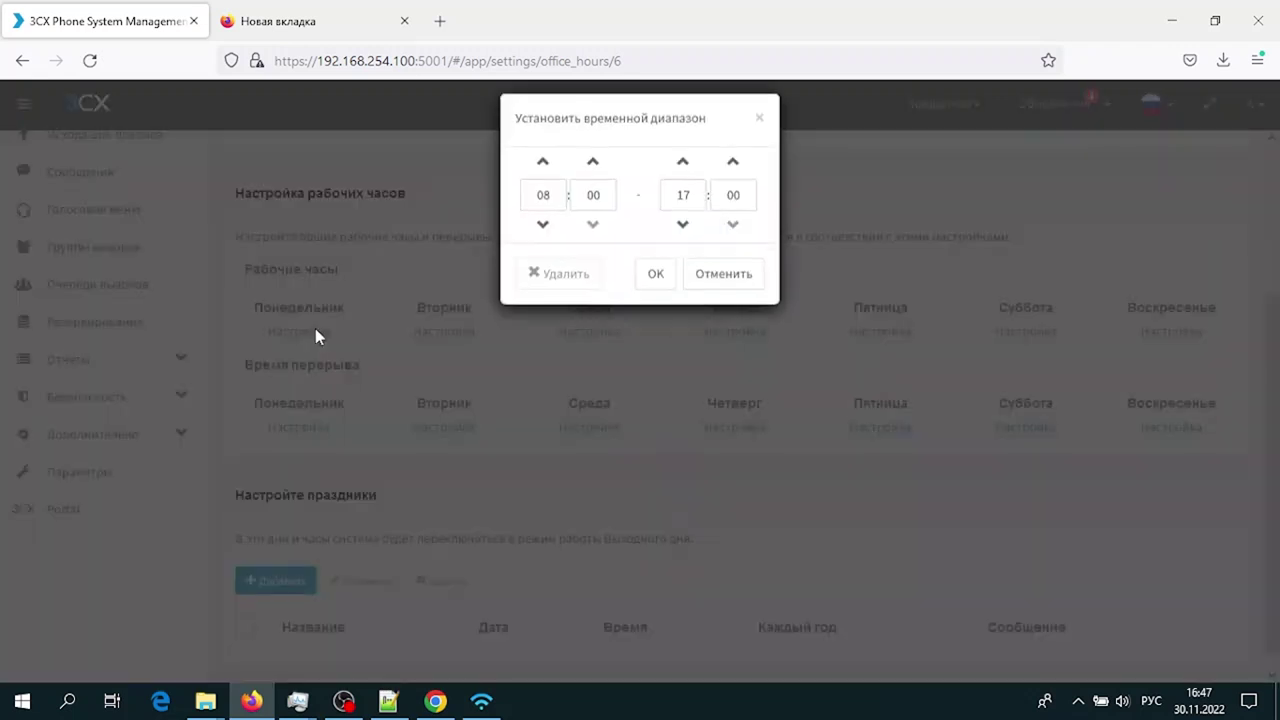
pyautogui.click(646, 292)
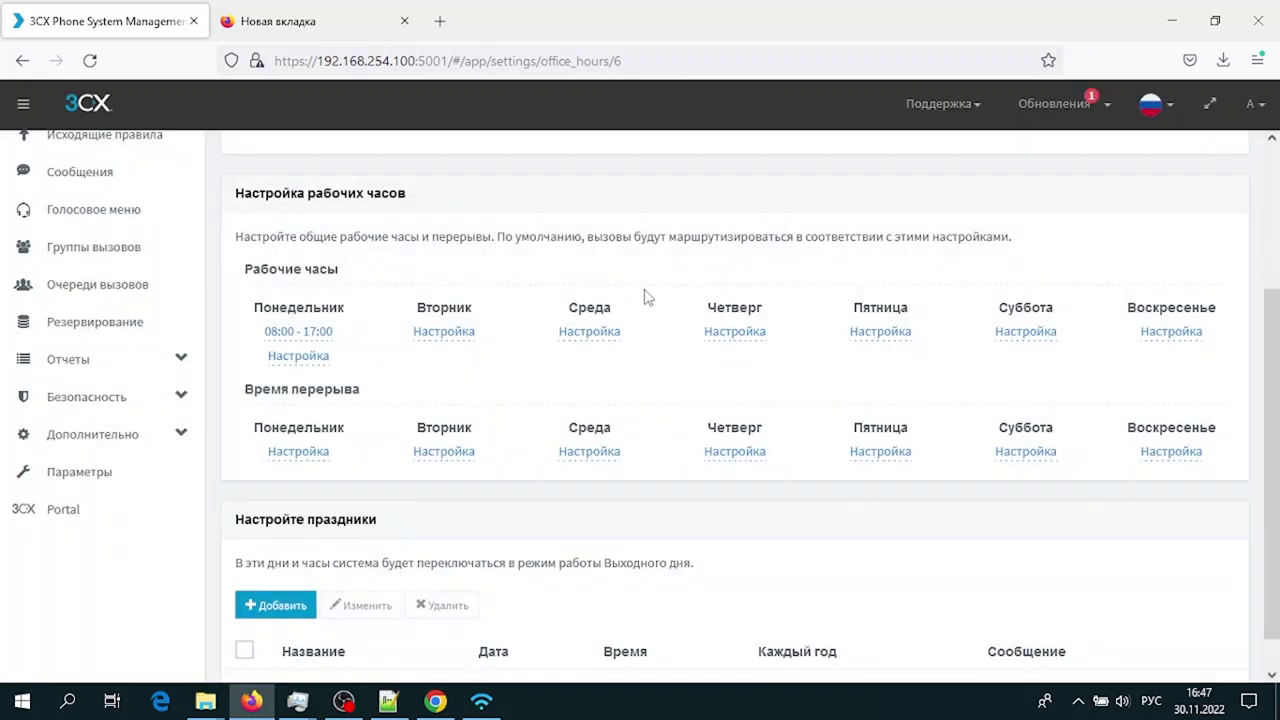
pyautogui.click(455, 332)
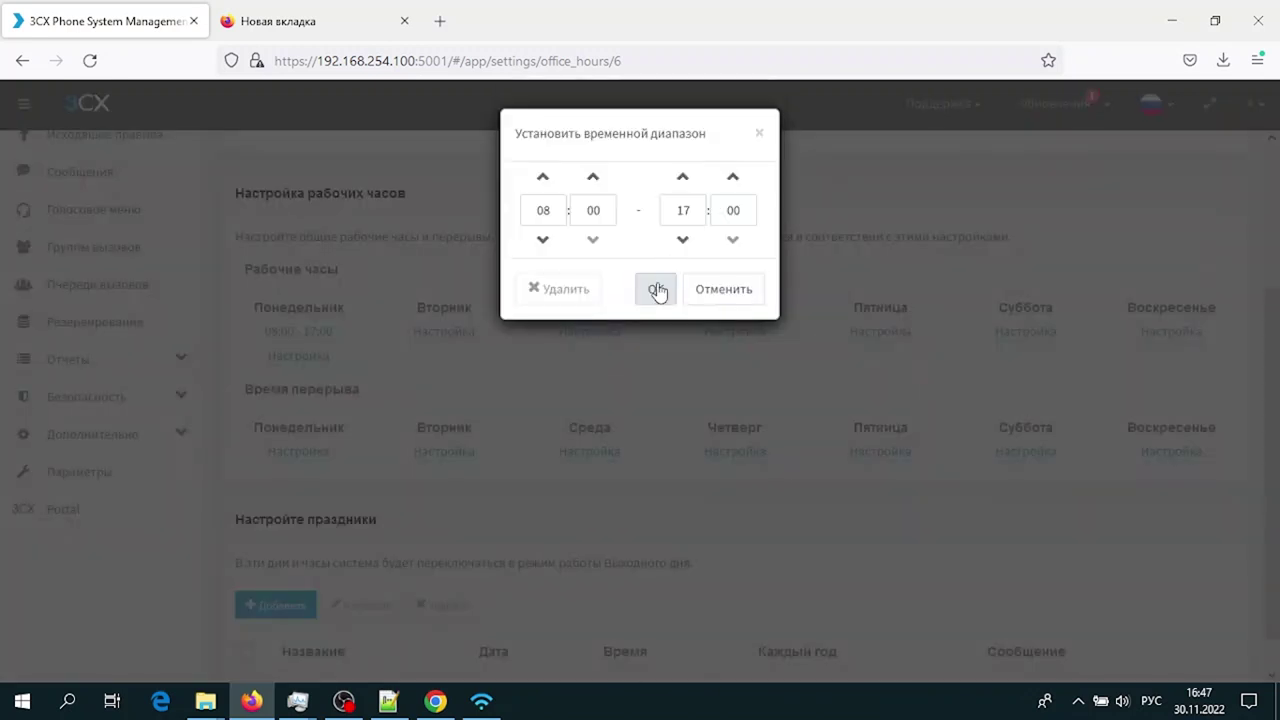
pyautogui.click(651, 290)
pyautogui.click(583, 345)
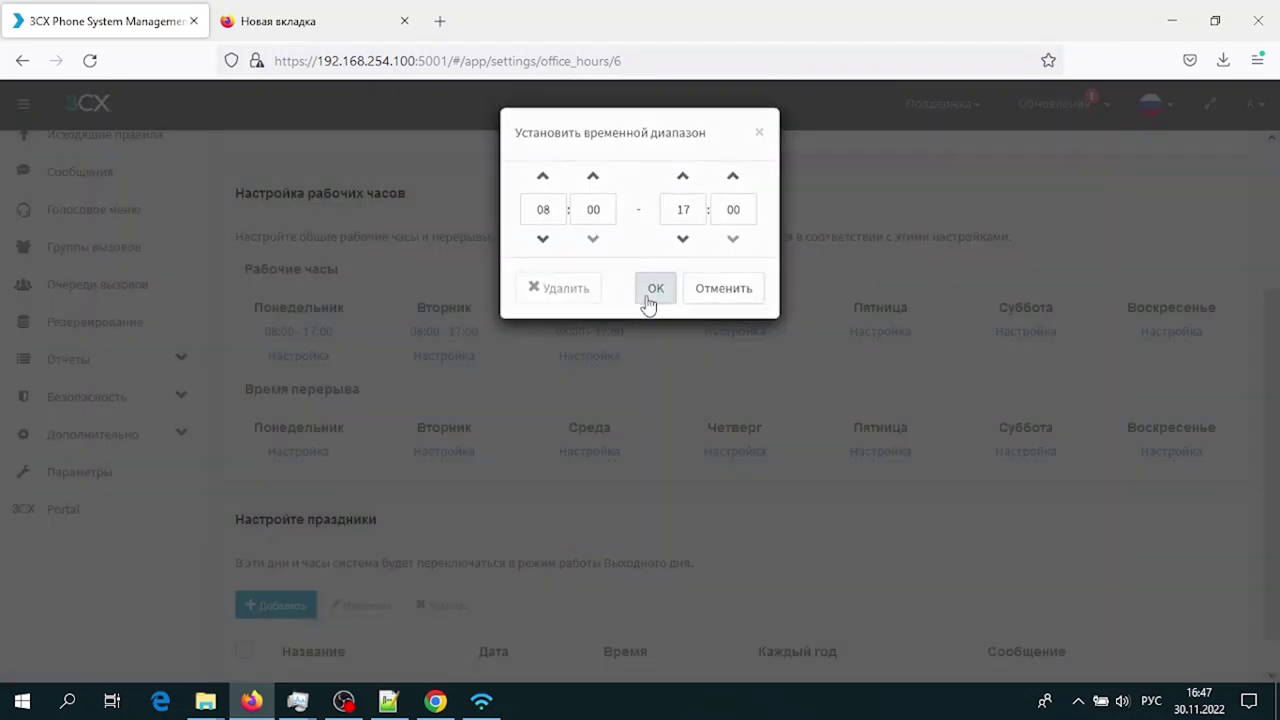
pyautogui.click(651, 293)
# Set Monday's break time to 13:00 - 14:00
pyautogui.click(321, 455)
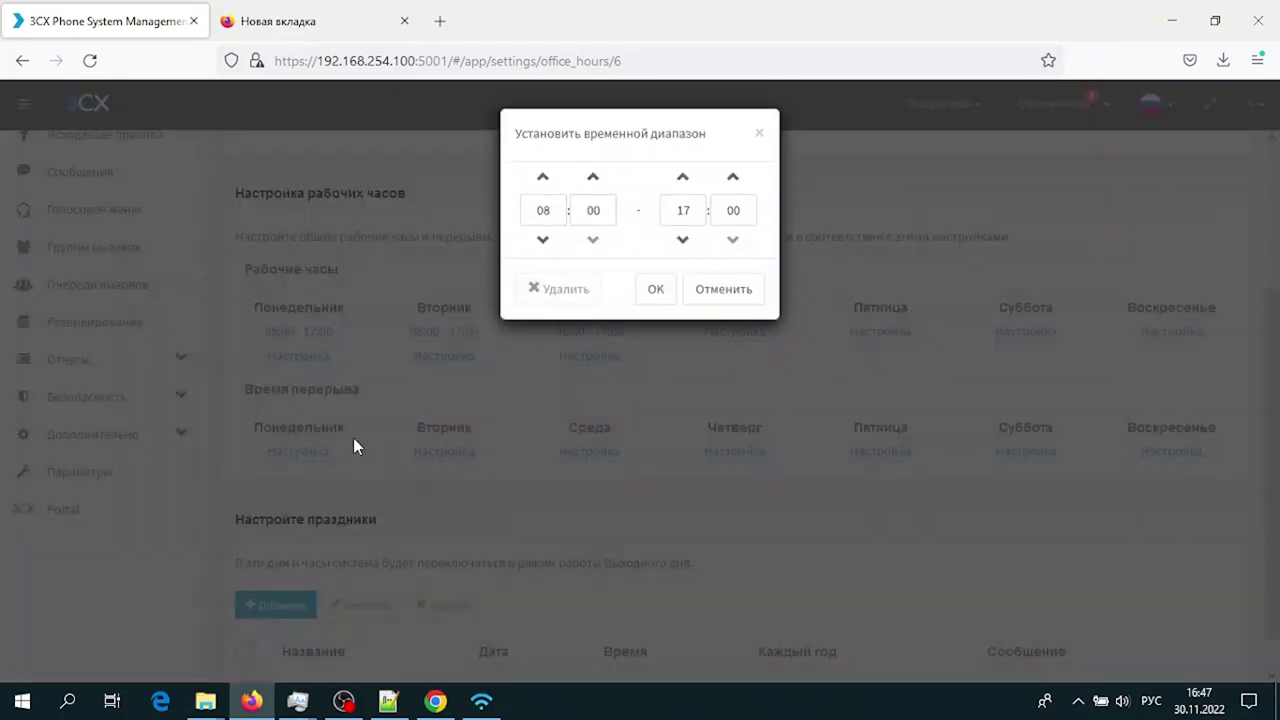
pyautogui.doubleClick(547, 210)
pyautogui.write('13')
pyautogui.doubleClick(698, 212)
pyautogui.write('14')
pyautogui.click(650, 290)
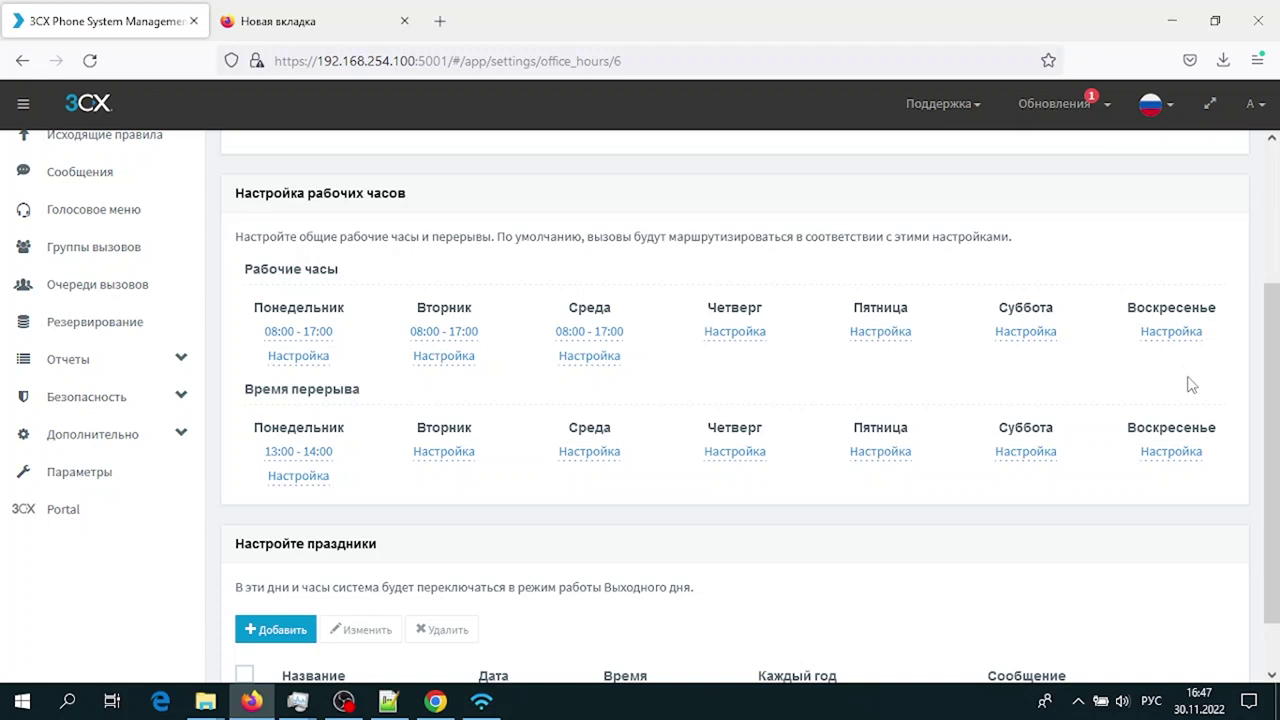
# Set the working hours for Thursday and Friday to 08:00 - 17:00
pyautogui.click(730, 336)
pyautogui.click(658, 292)
pyautogui.click(880, 333)
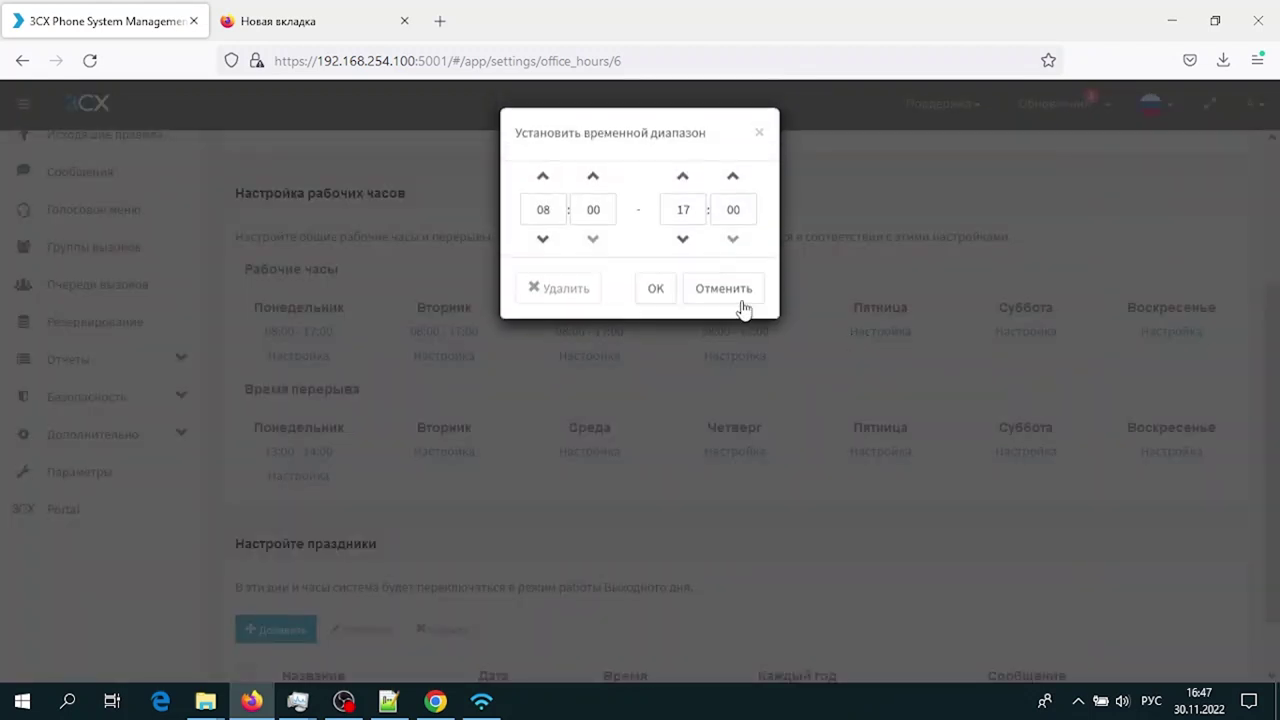
pyautogui.click(660, 292)
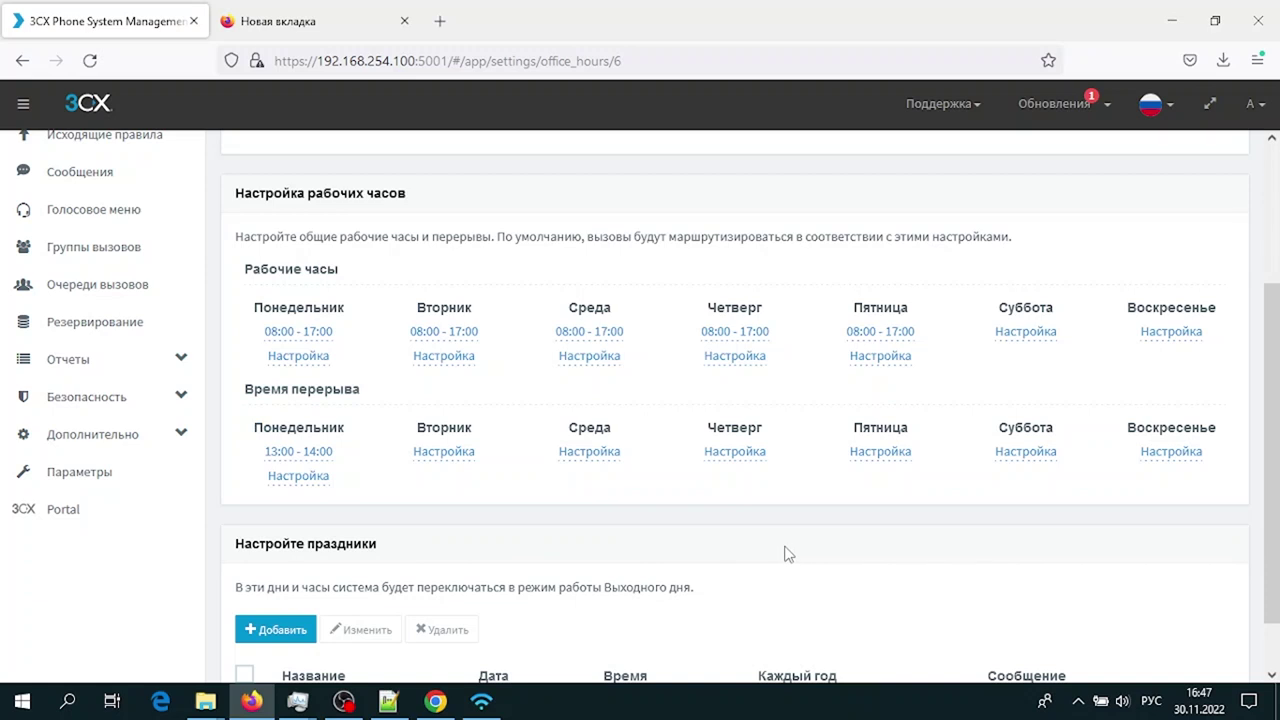
# Examine the date range option for a new holiday and close the holiday settings without adding one
pyautogui.scroll(3, 785, 552)
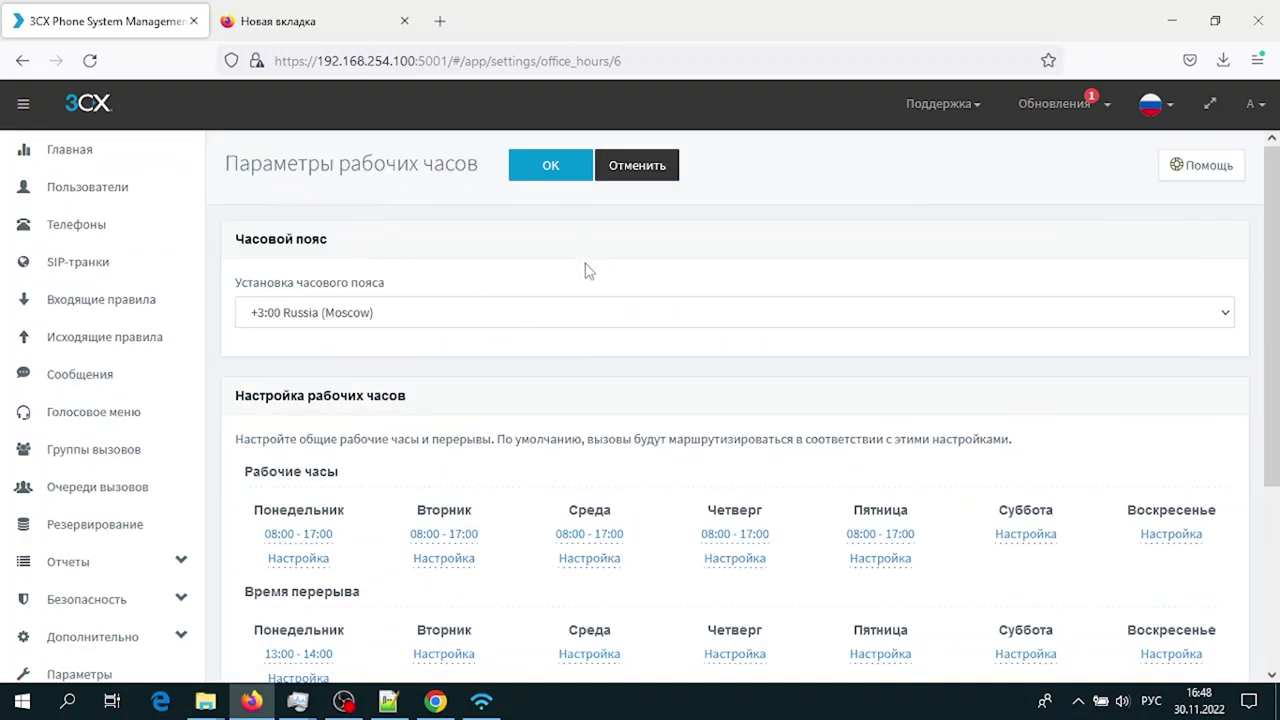
pyautogui.scroll(-3, 588, 274)
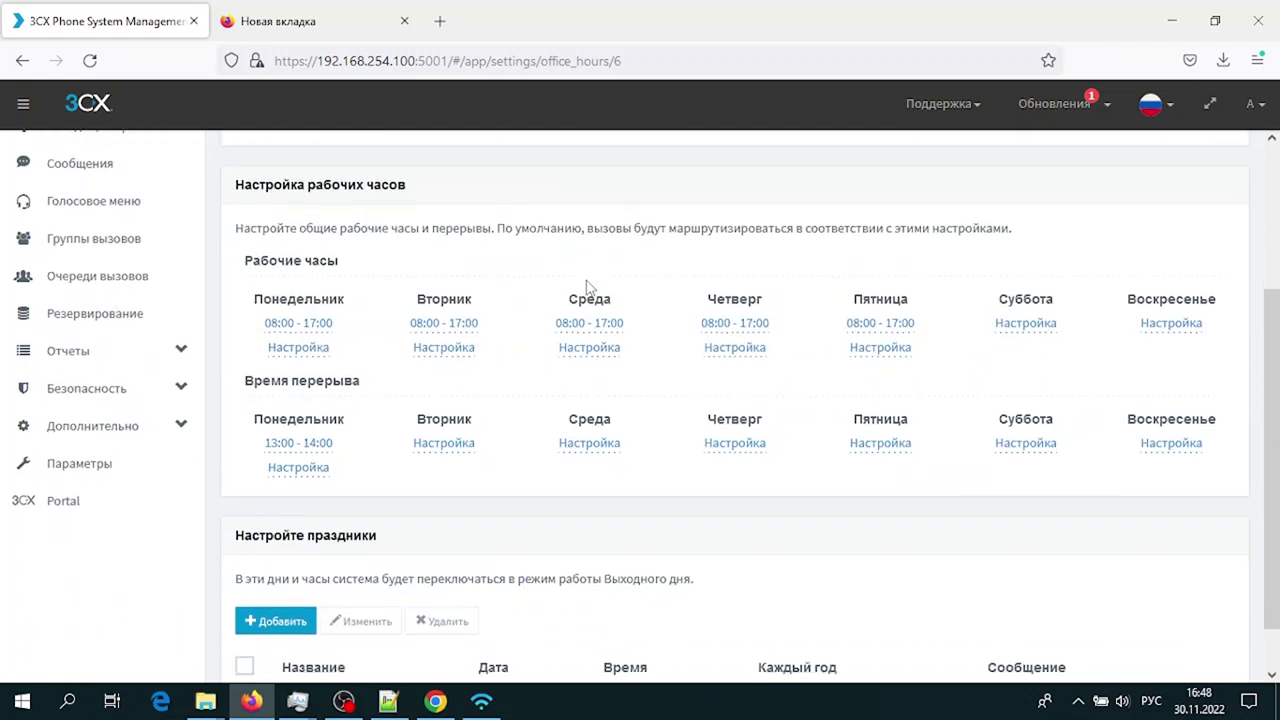
pyautogui.click(300, 566)
pyautogui.click(398, 288)
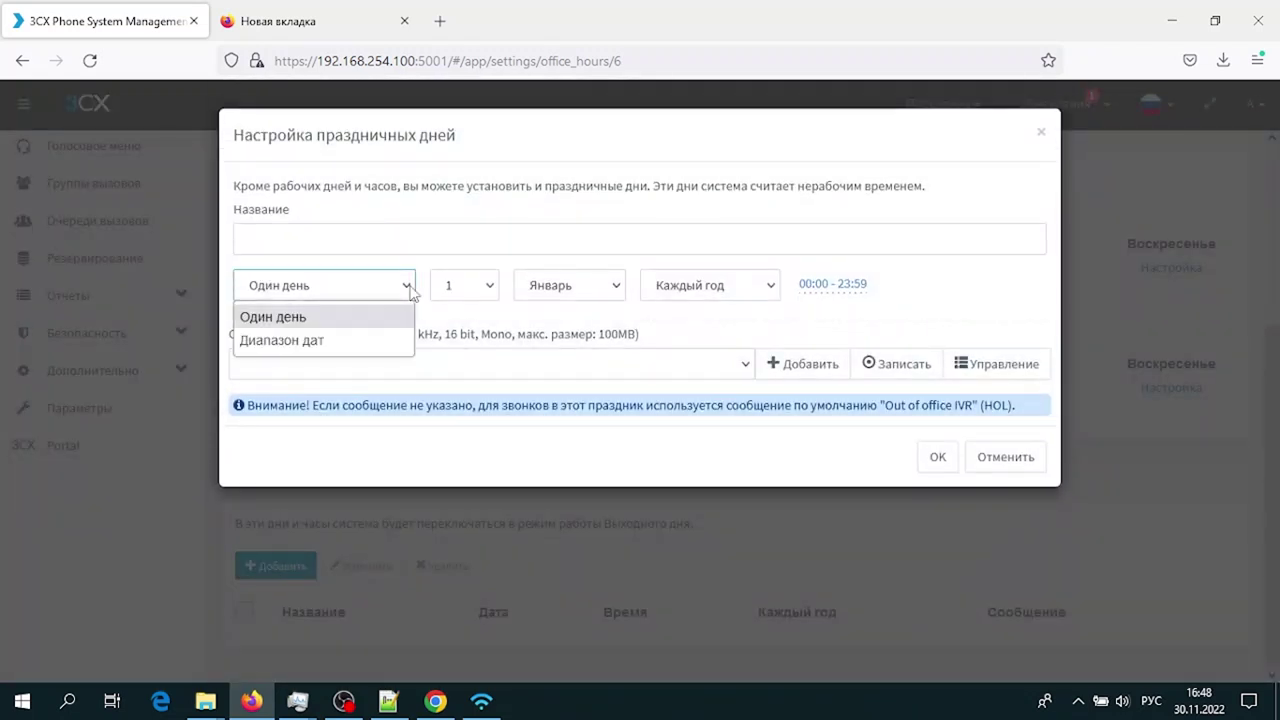
pyautogui.click(290, 340)
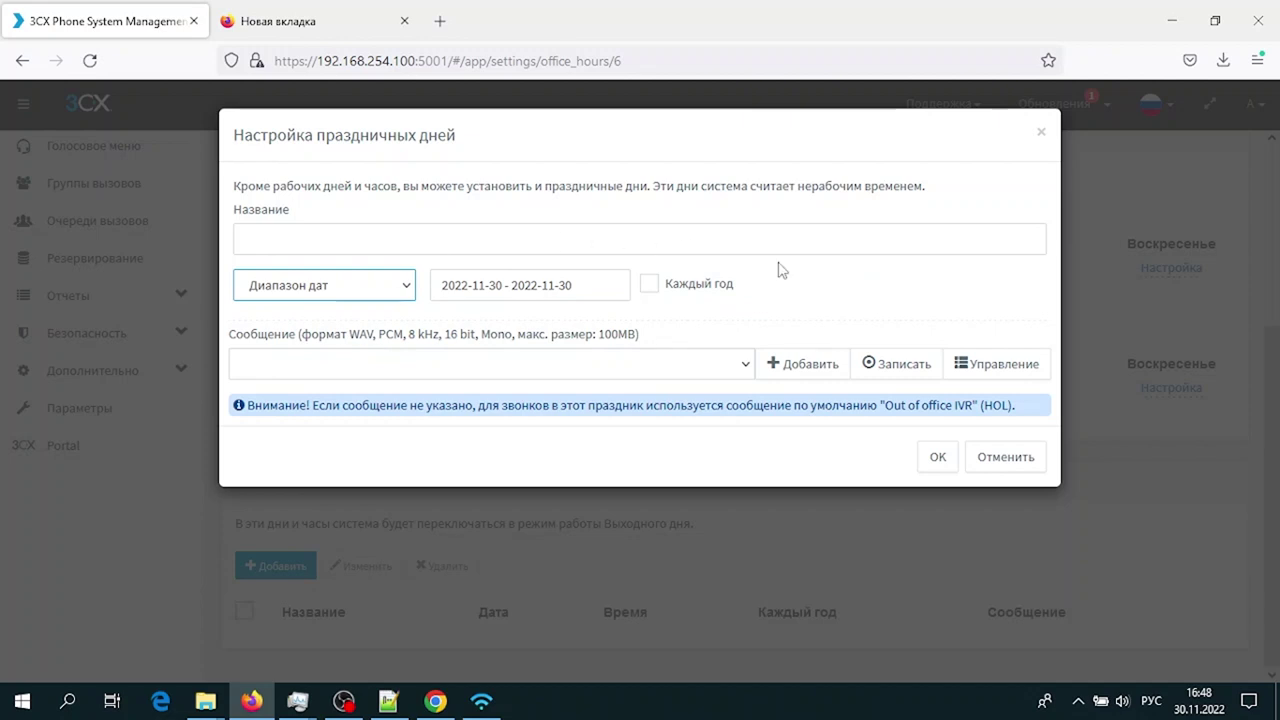
pyautogui.moveTo(234, 134); pyautogui.dragTo(490, 148)
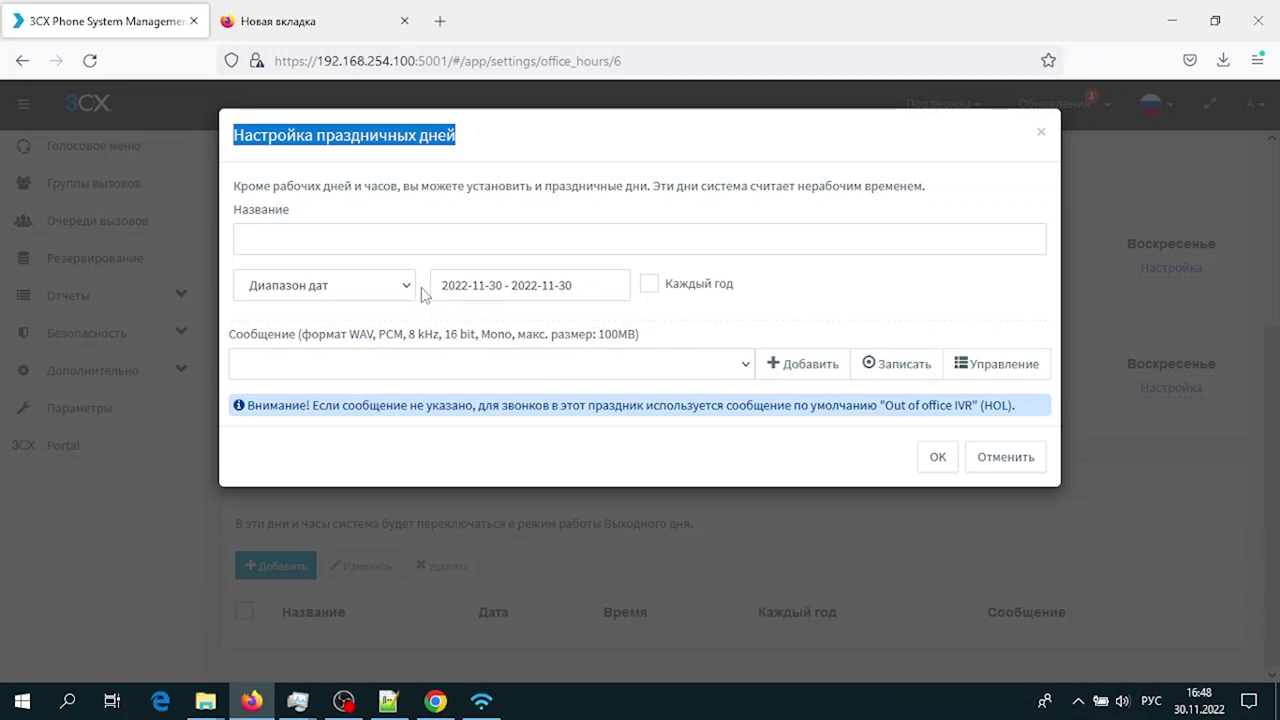
pyautogui.moveTo(572, 287); pyautogui.dragTo(434, 287)
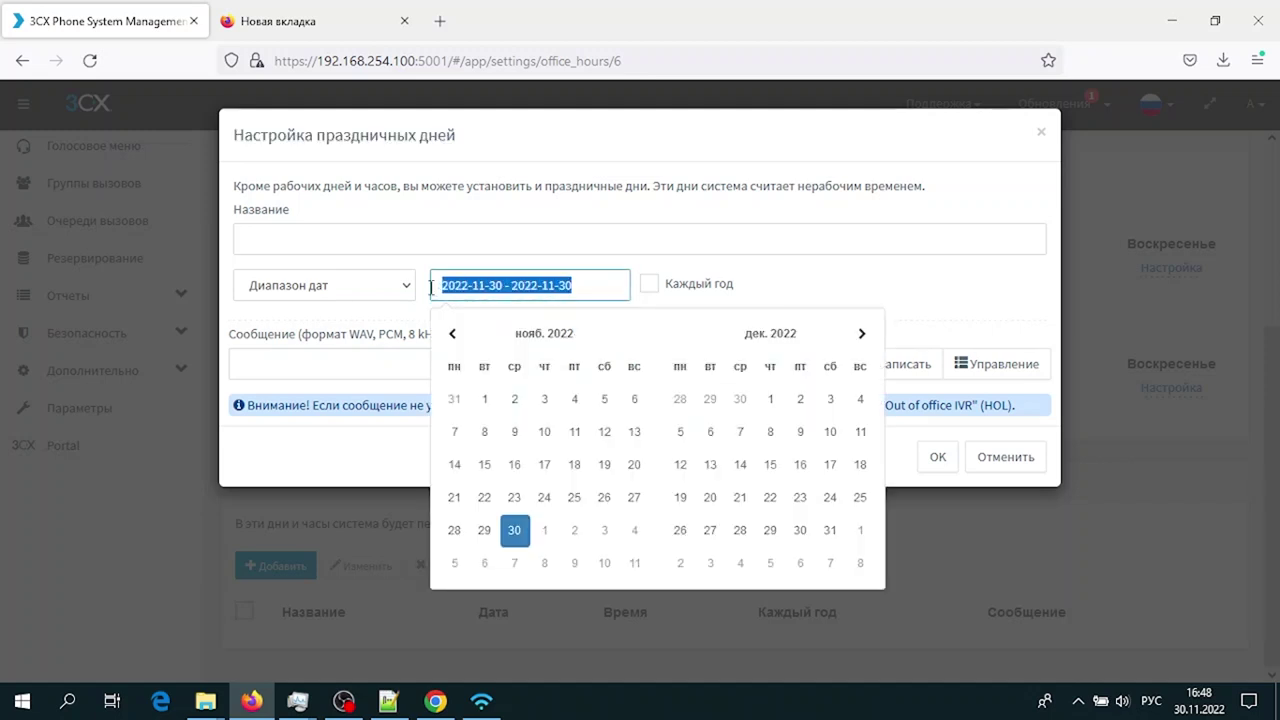
pyautogui.moveTo(460, 136); pyautogui.dragTo(231, 134)
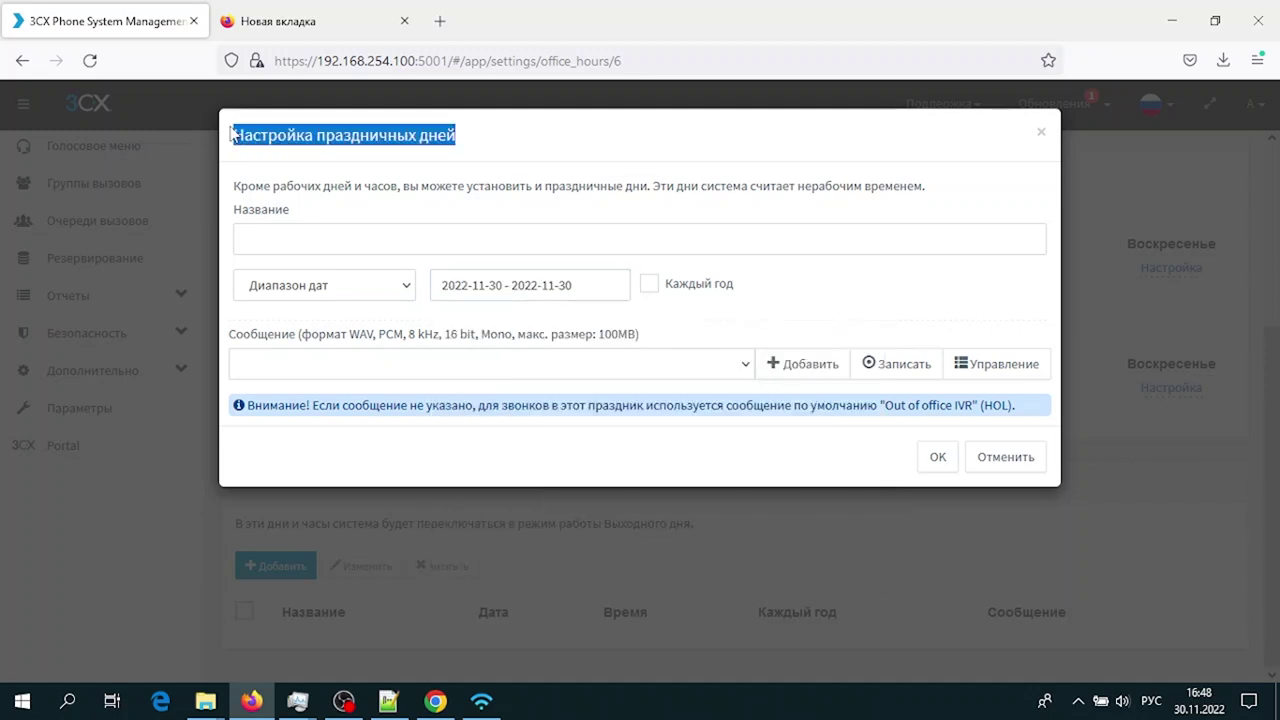
pyautogui.click(1040, 132)
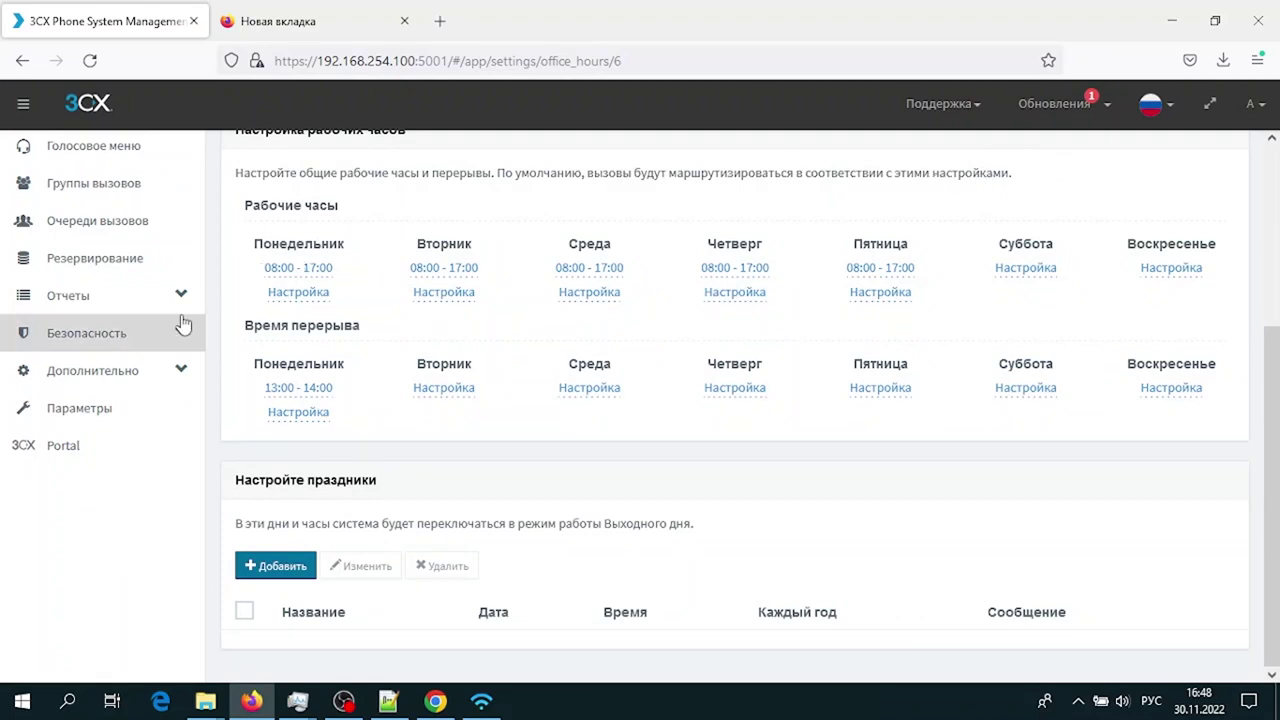
# Examine the SIPNET trunk's call destinations for working and non-working hours
pyautogui.scroll(3, 182, 323)
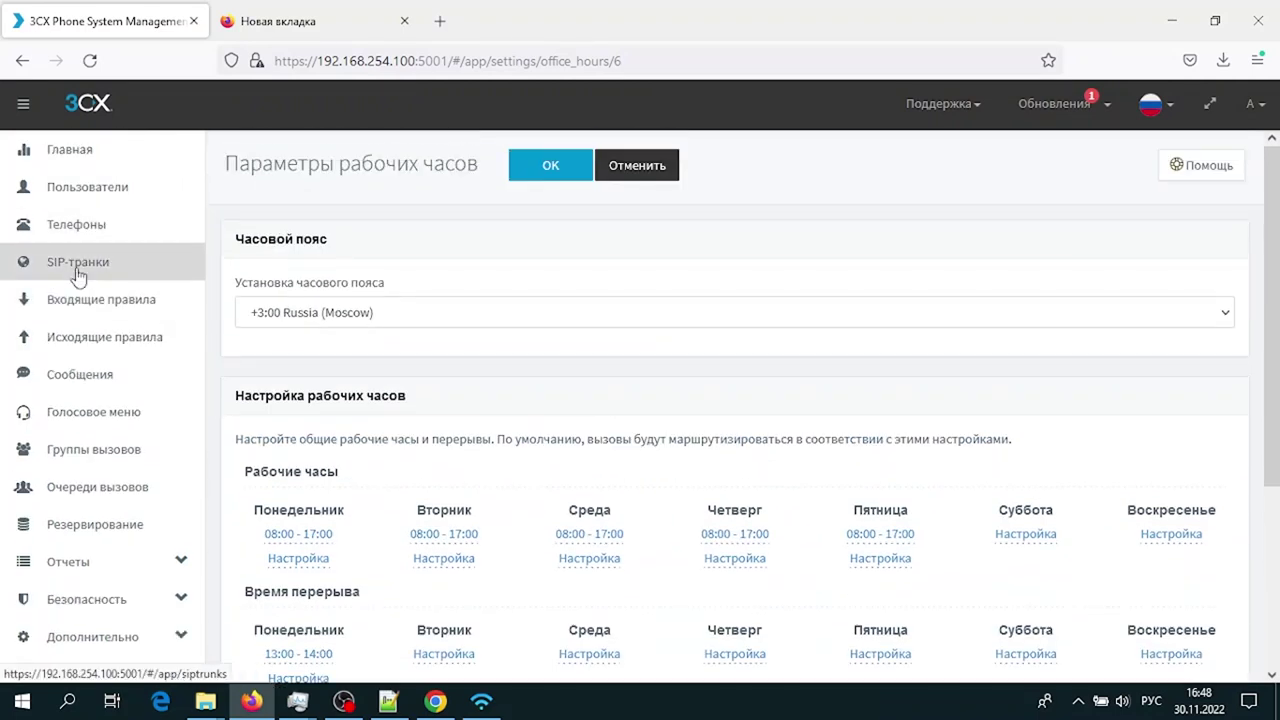
pyautogui.click(125, 266)
pyautogui.scroll(-1, 697, 566)
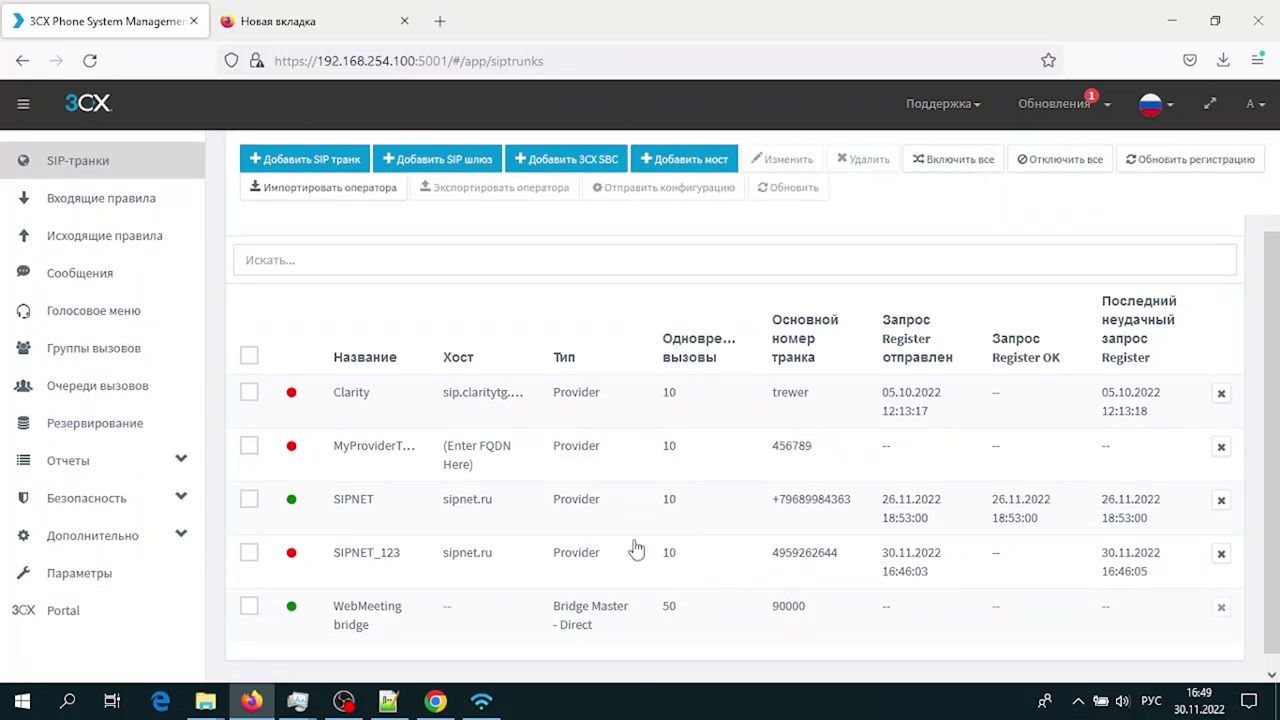
pyautogui.doubleClick(344, 496)
pyautogui.scroll(-10, 349, 494)
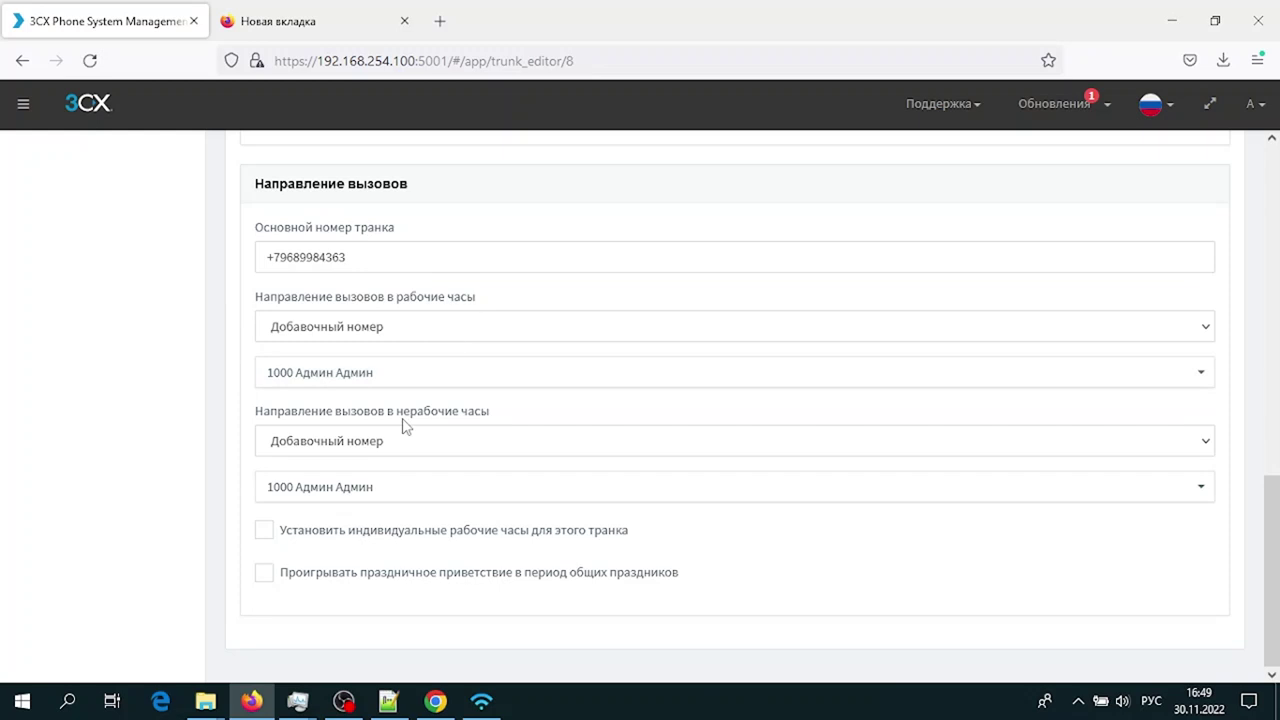
pyautogui.scroll(10, 377, 420)
# Examine the call destinations for working and non-working hours in the TEST2 inbound rule
pyautogui.click(112, 309)
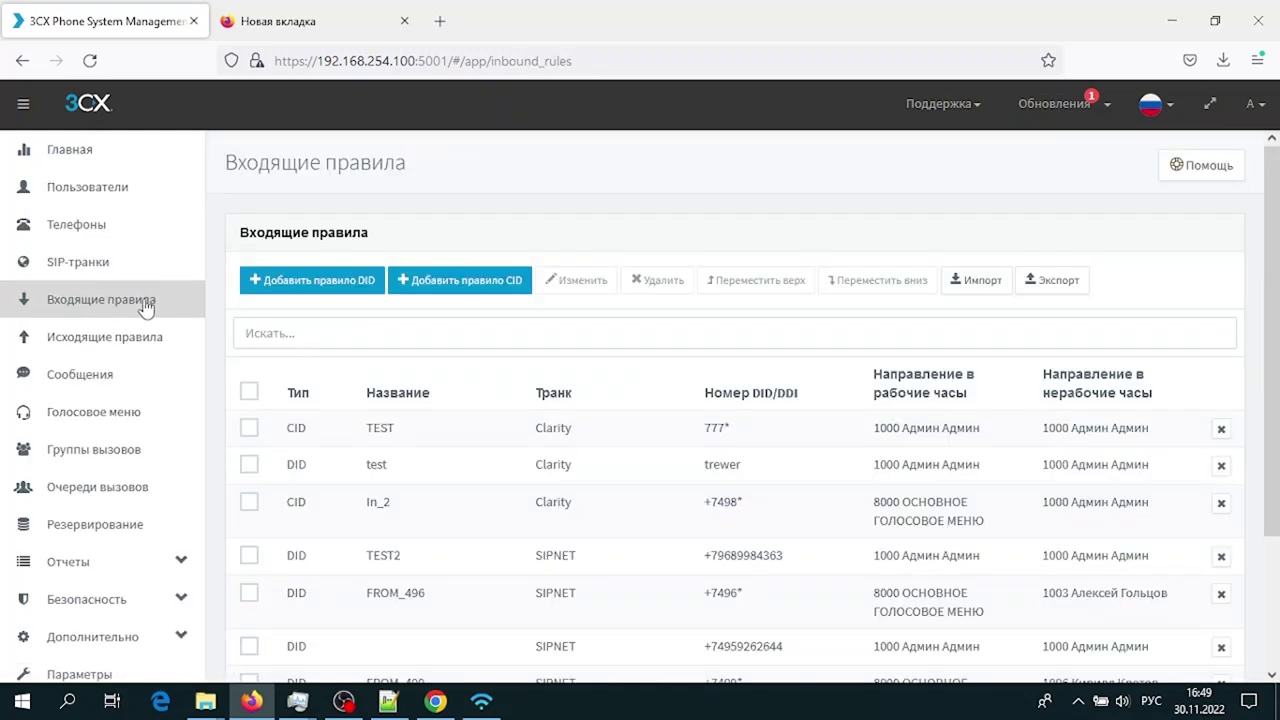
pyautogui.scroll(-2, 629, 528)
pyautogui.click(543, 397)
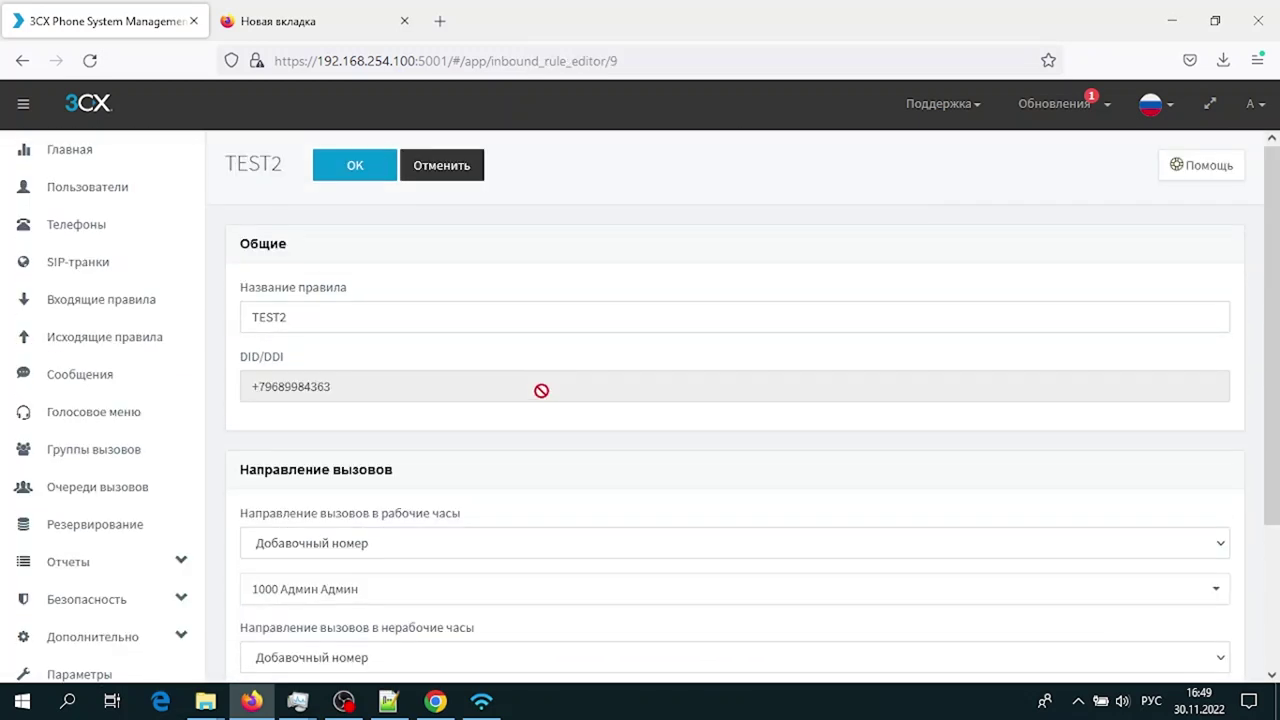
pyautogui.scroll(-2, 543, 400)
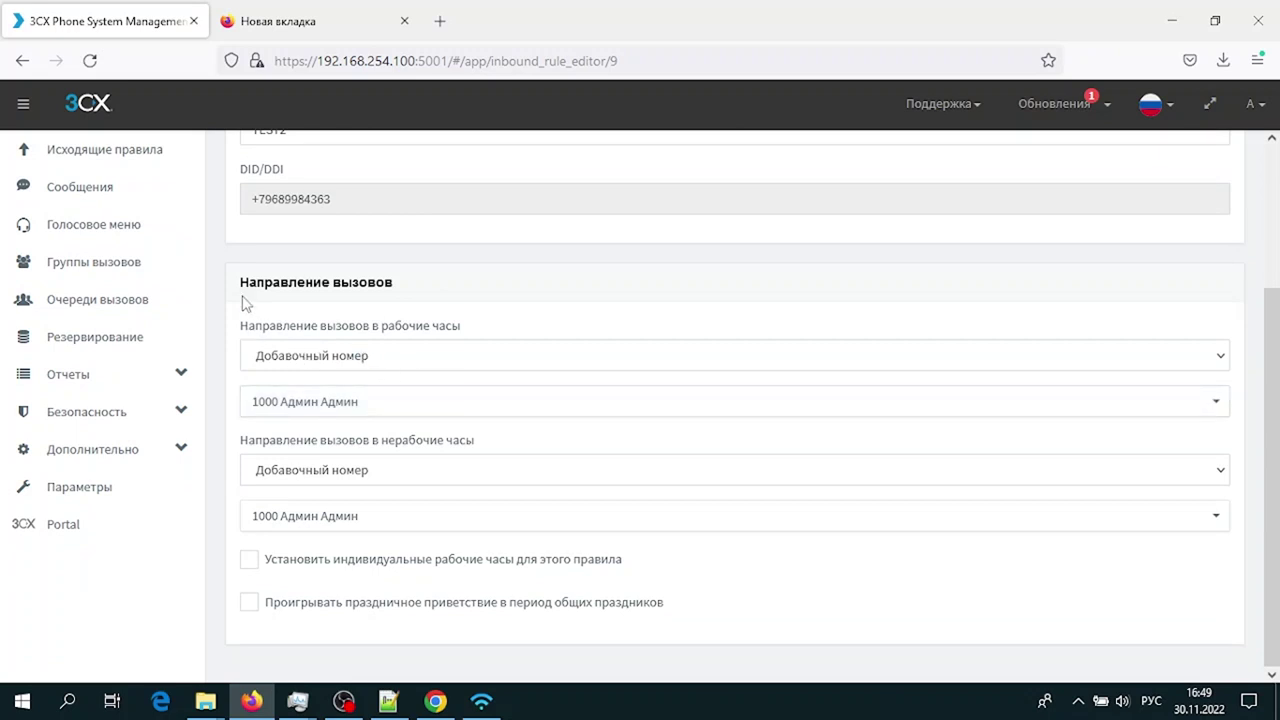
pyautogui.moveTo(246, 301); pyautogui.dragTo(248, 335)
pyautogui.moveTo(465, 440); pyautogui.dragTo(177, 440)
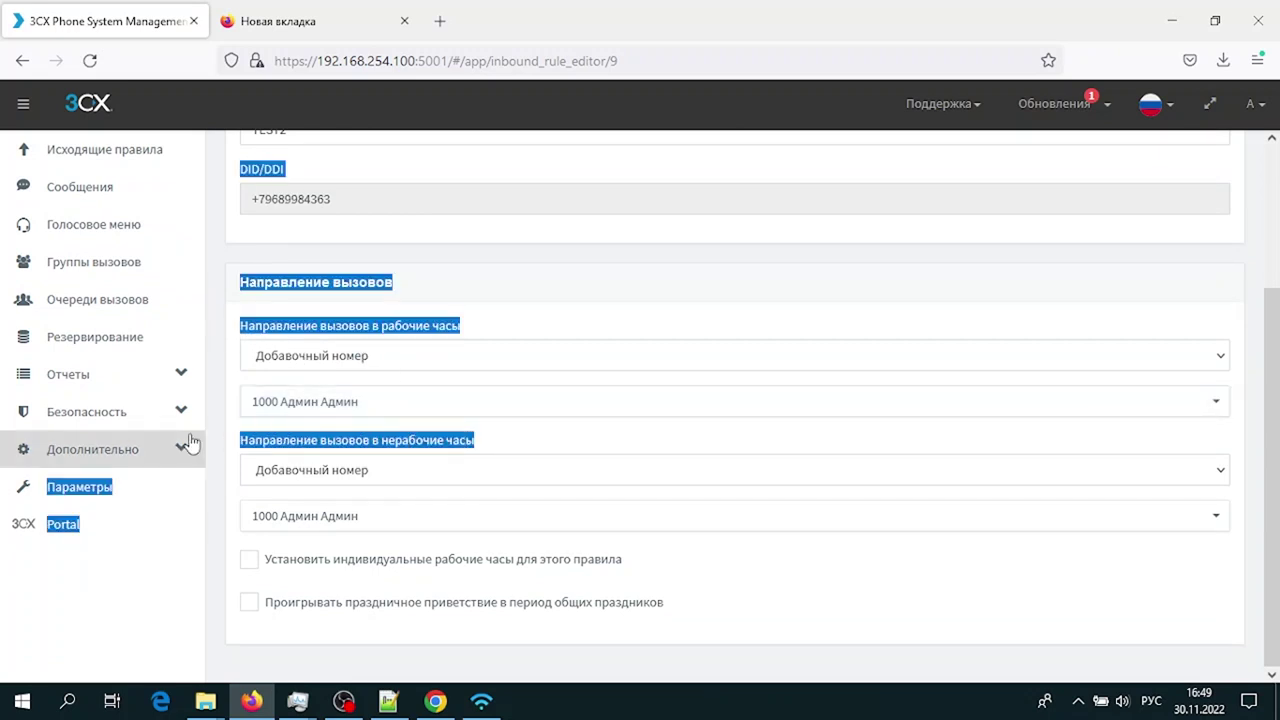
pyautogui.click(360, 446)
pyautogui.scroll(3, 203, 410)
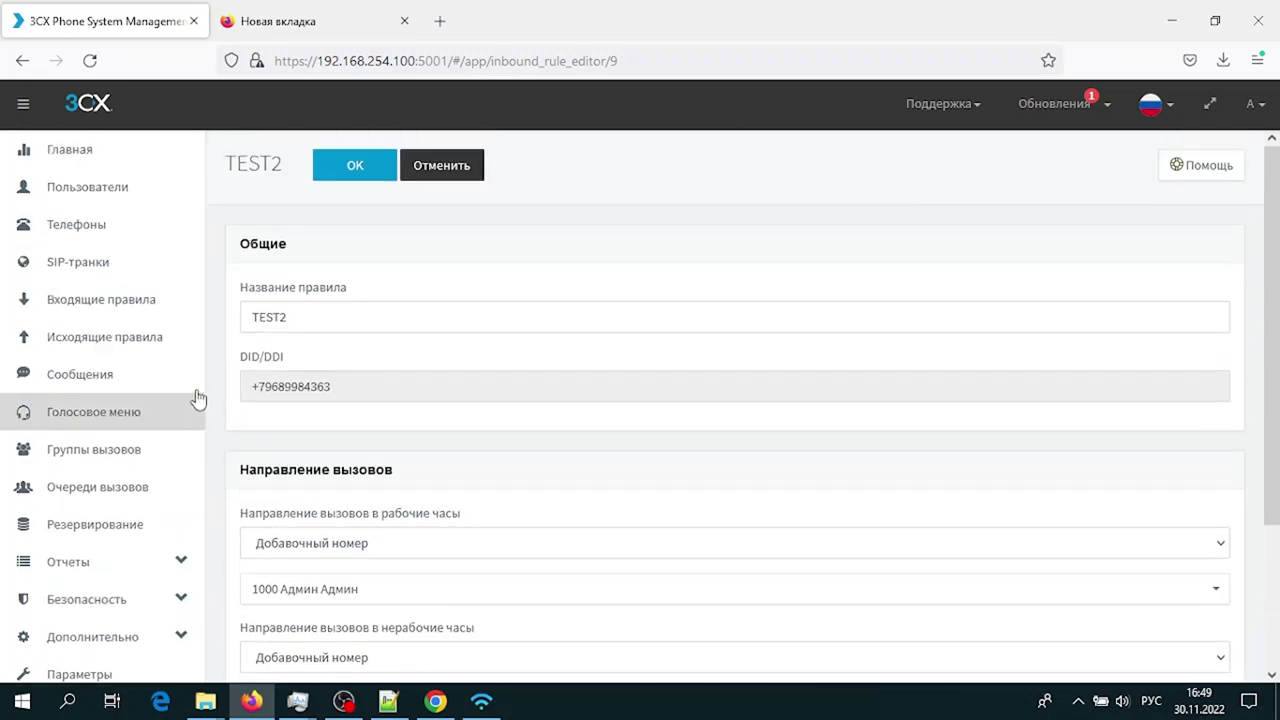
# In extension 1003's call forwarding rules, enable automatically setting the Available status during working hours
pyautogui.click(110, 200)
pyautogui.scroll(-2, 681, 376)
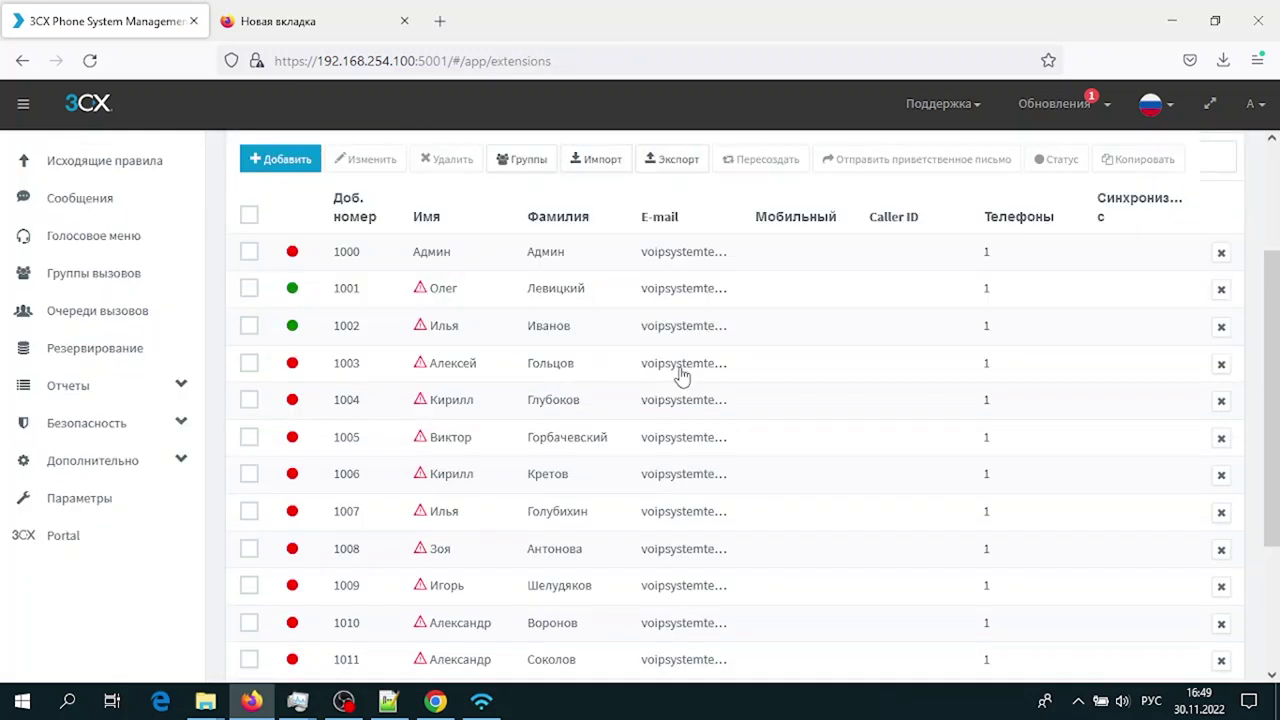
pyautogui.click(681, 376)
pyautogui.click(491, 247)
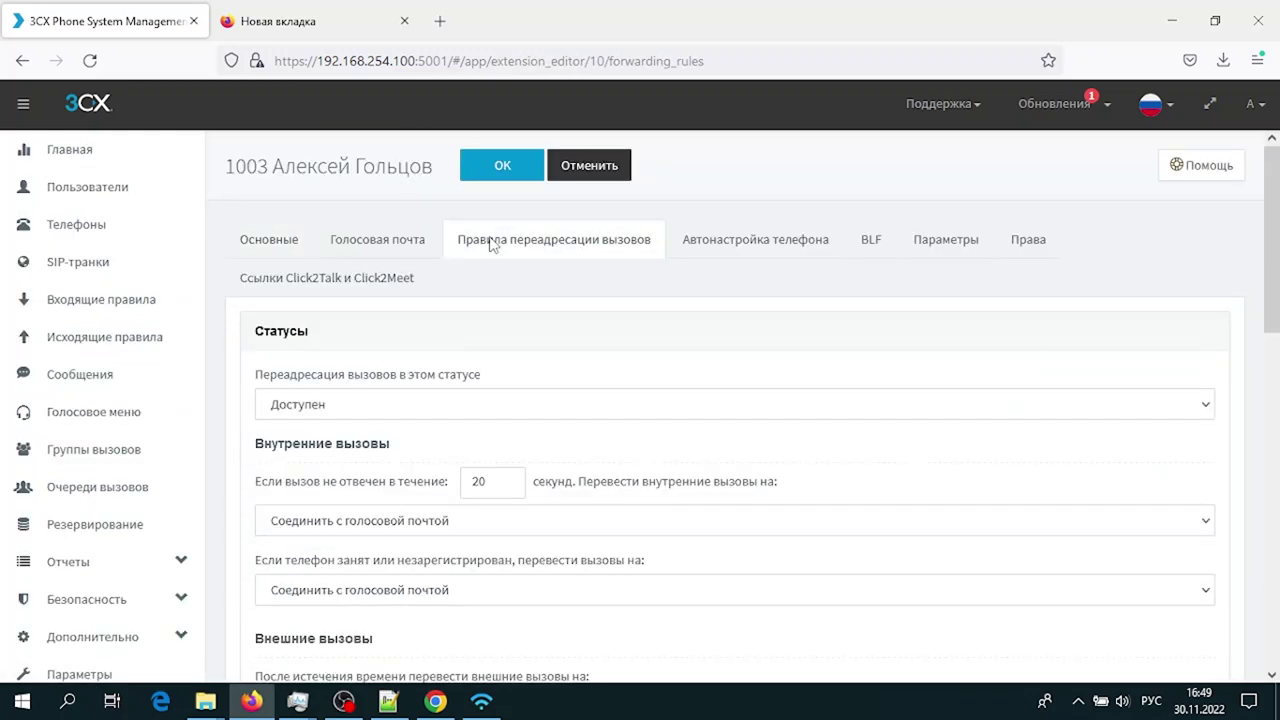
pyautogui.scroll(-5, 500, 290)
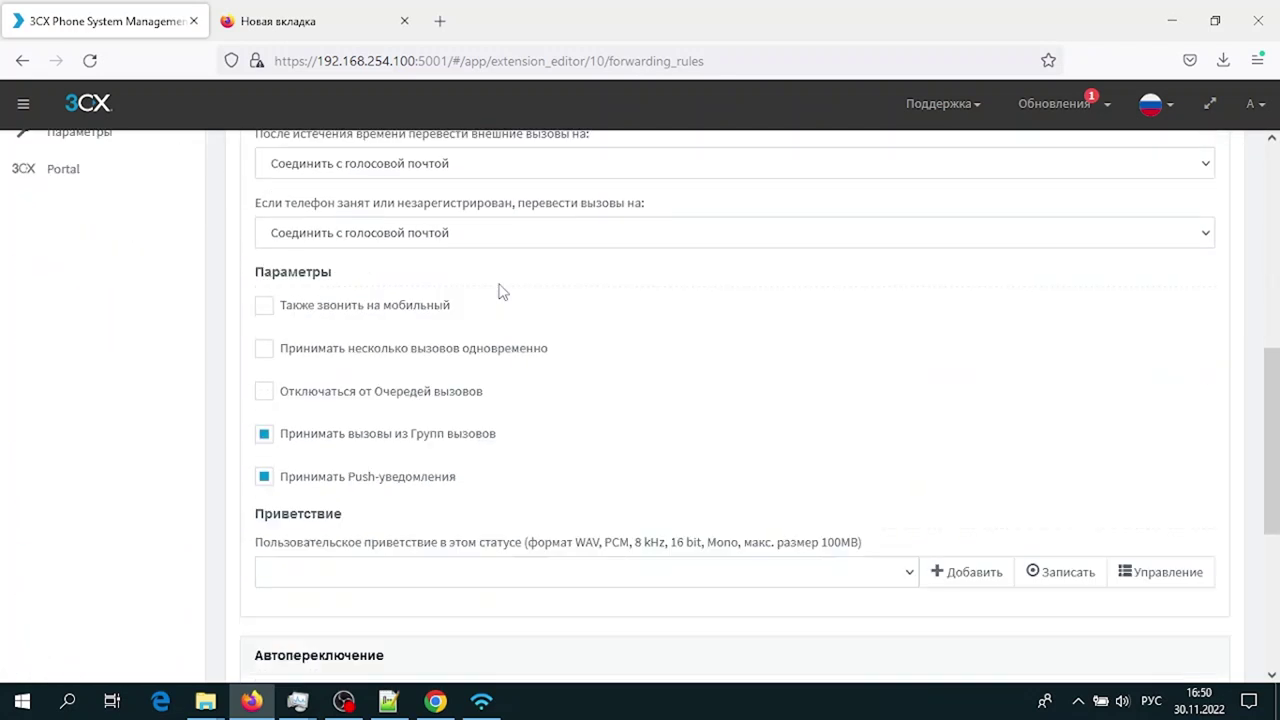
pyautogui.click(264, 460)
# Examine the working hours options for automatic switching and the call forwarding rules of extension 1003
pyautogui.click(584, 459)
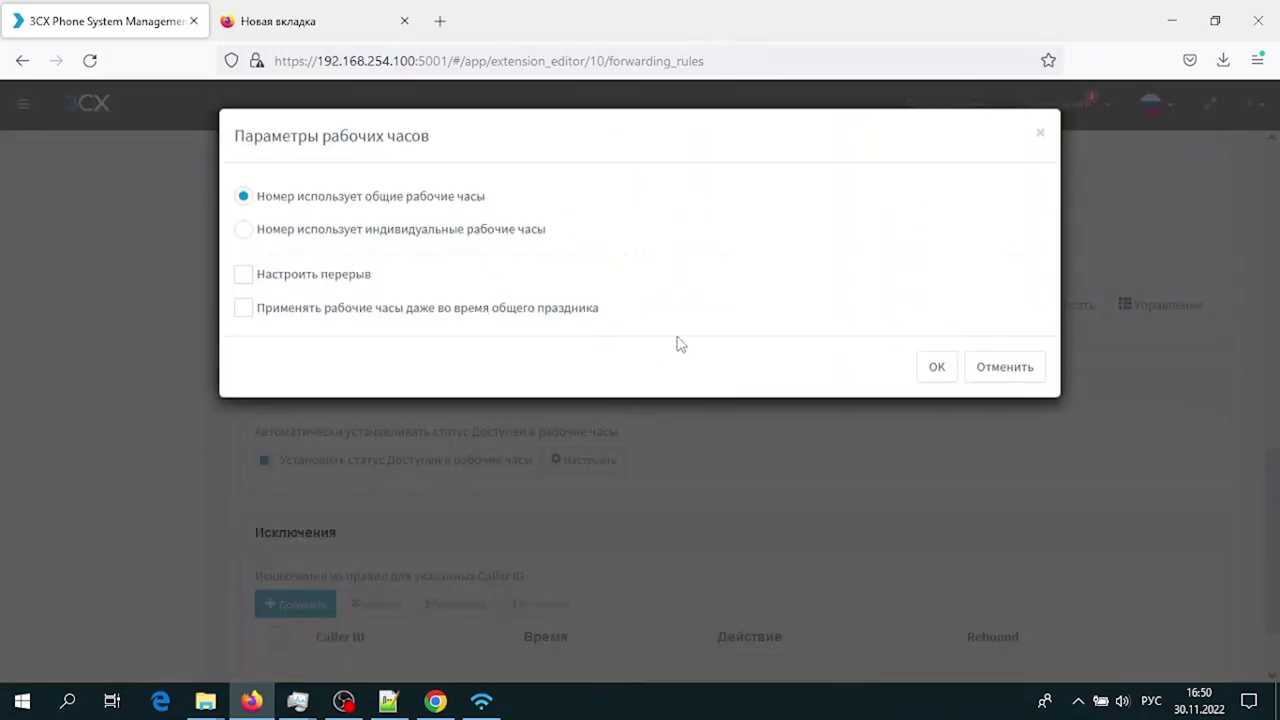
pyautogui.click(1041, 133)
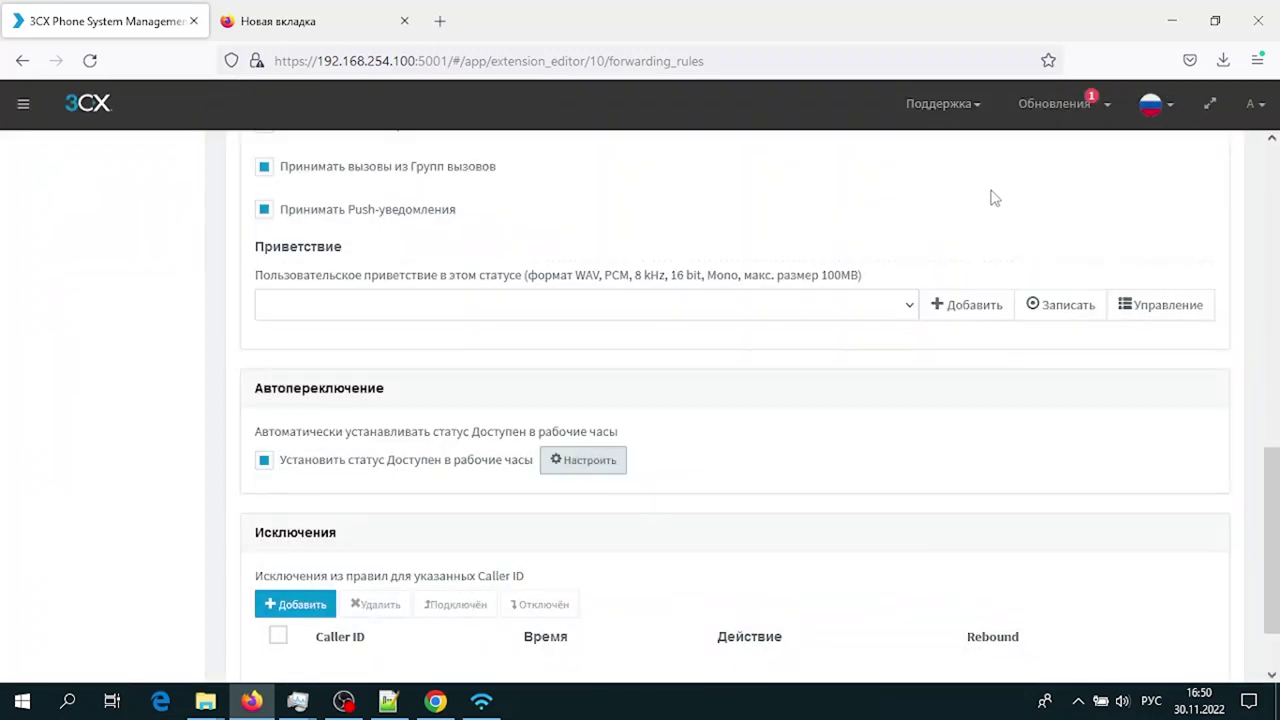
pyautogui.scroll(5, 740, 420)
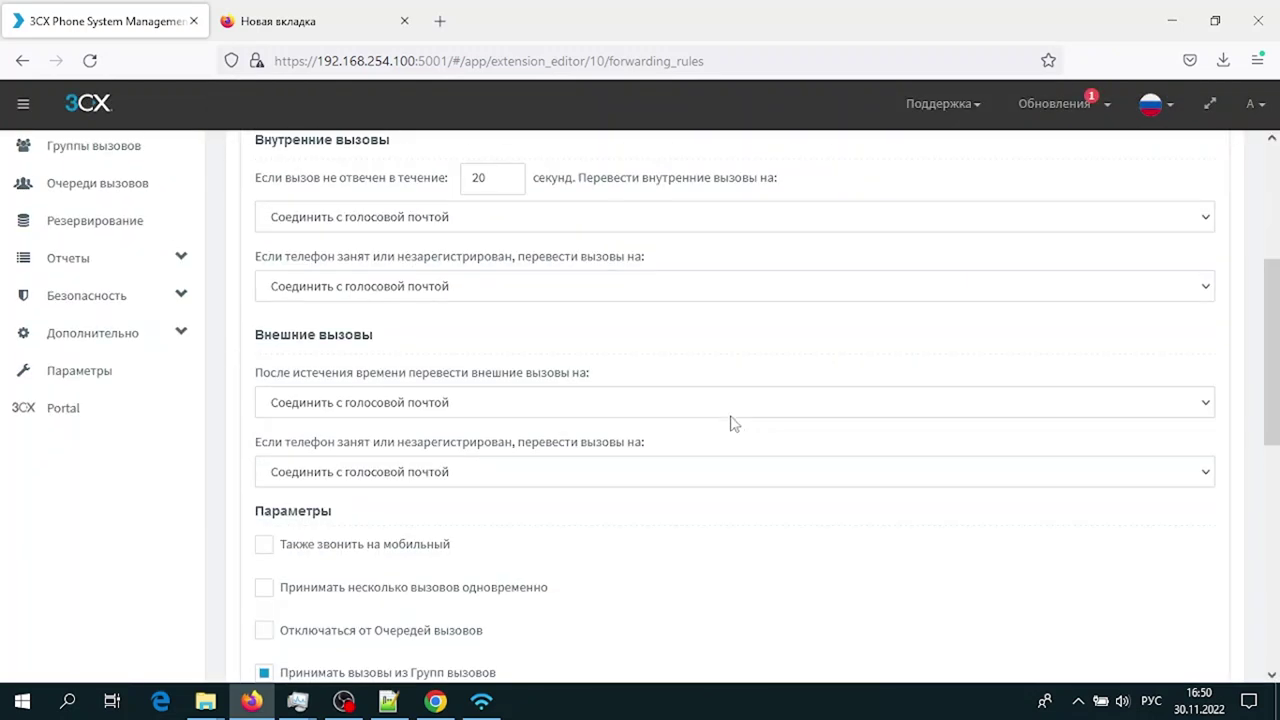
pyautogui.scroll(-4, 940, 330)
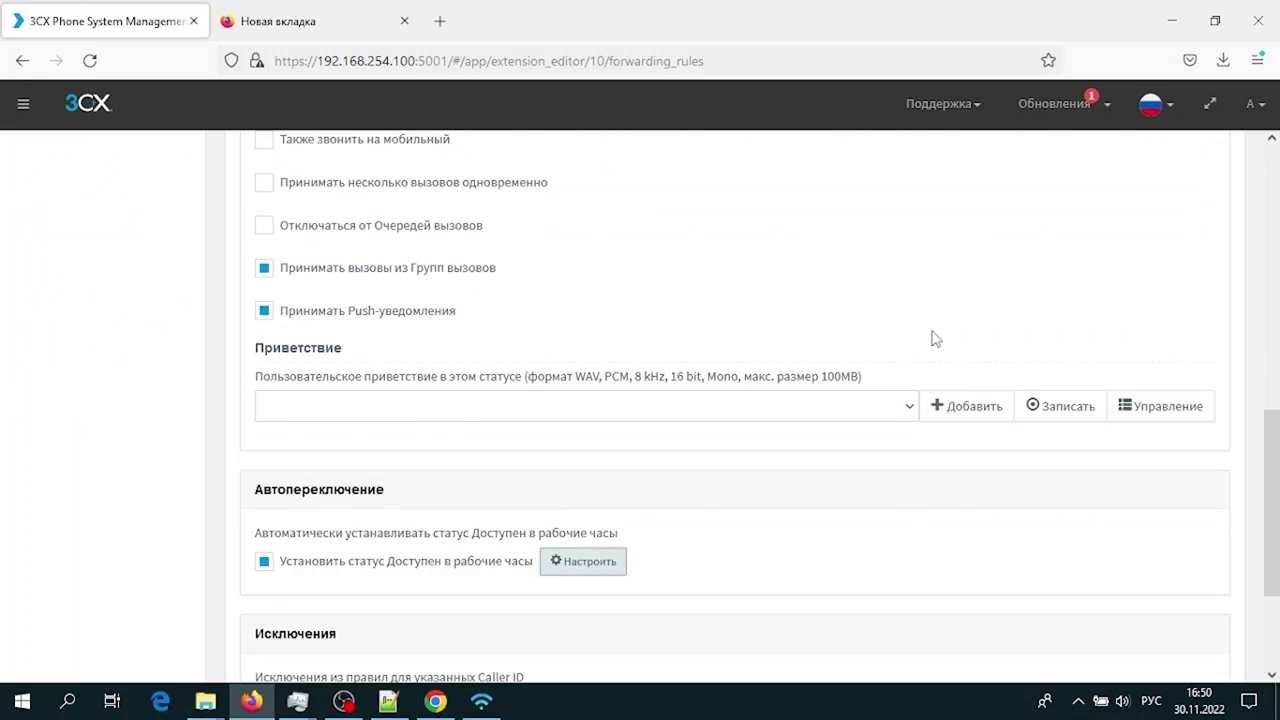
pyautogui.scroll(-2, 935, 338)
pyautogui.scroll(10, 935, 338)
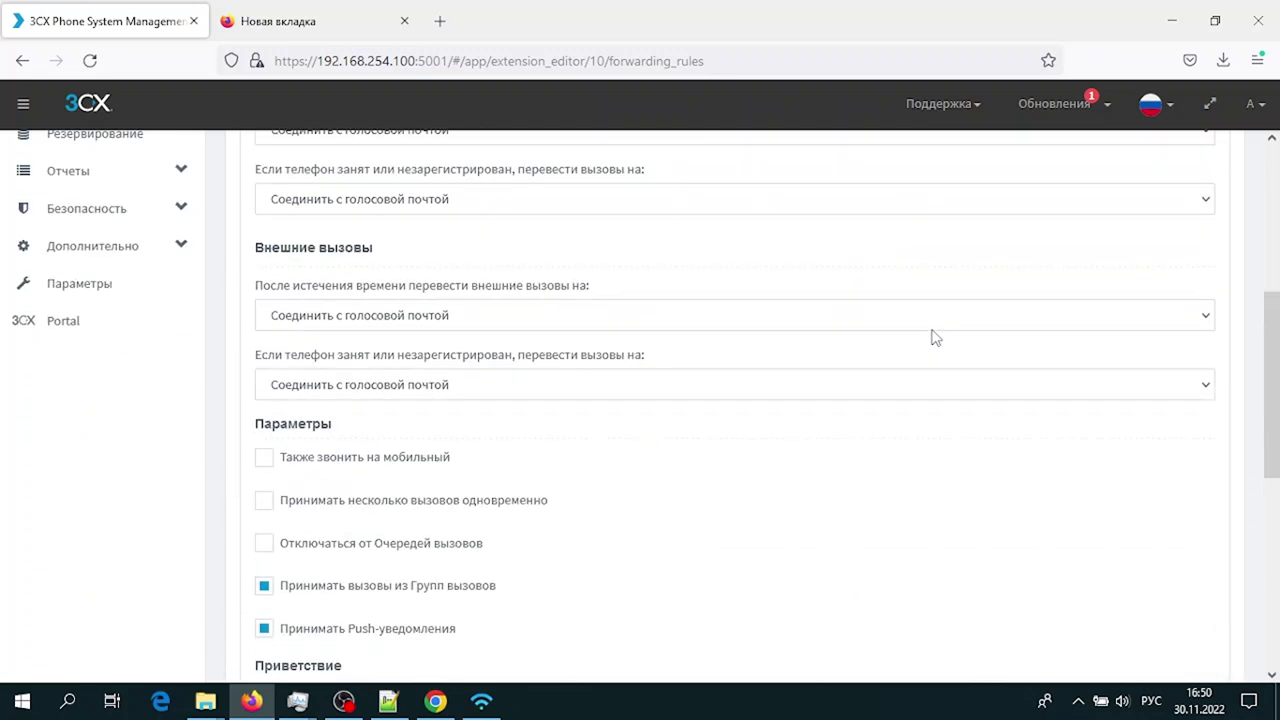
pyautogui.scroll(-5, 935, 338)
pyautogui.scroll(-5, 930, 338)
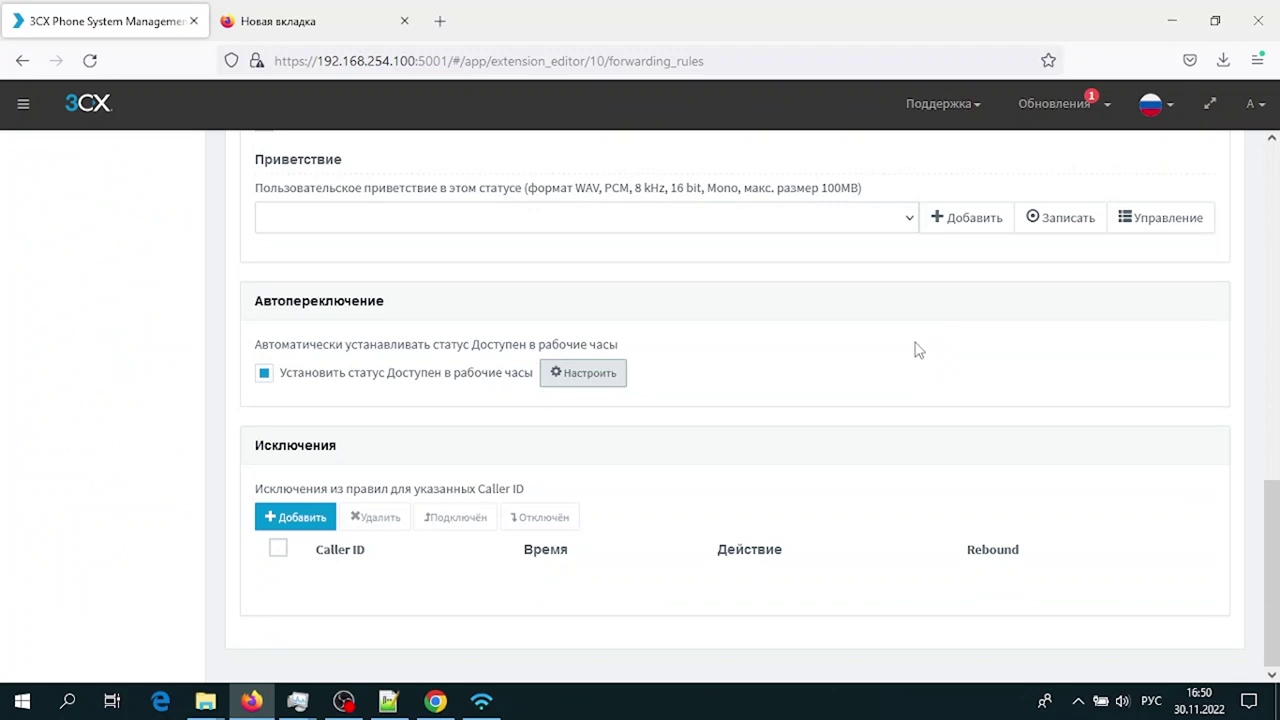
# Switch extension 1003 to individual working hours and set Monday to 08:00 - 17:00
pyautogui.click(621, 380)
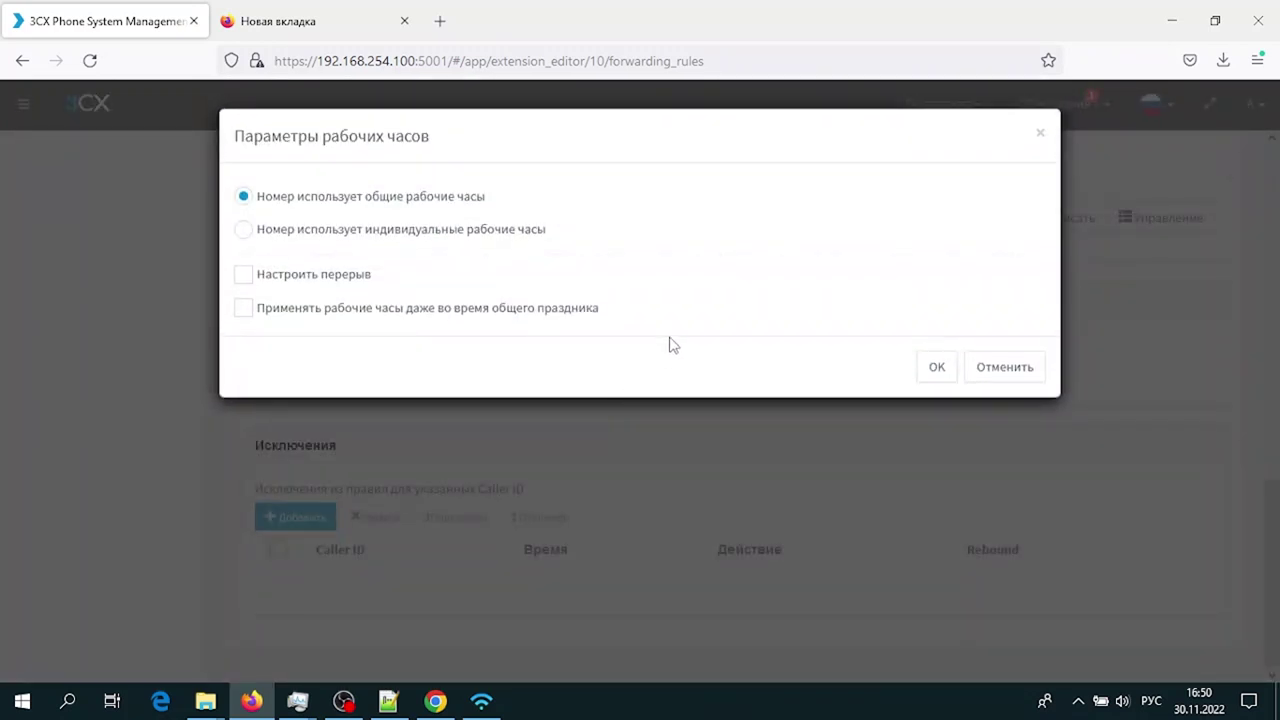
pyautogui.click(243, 229)
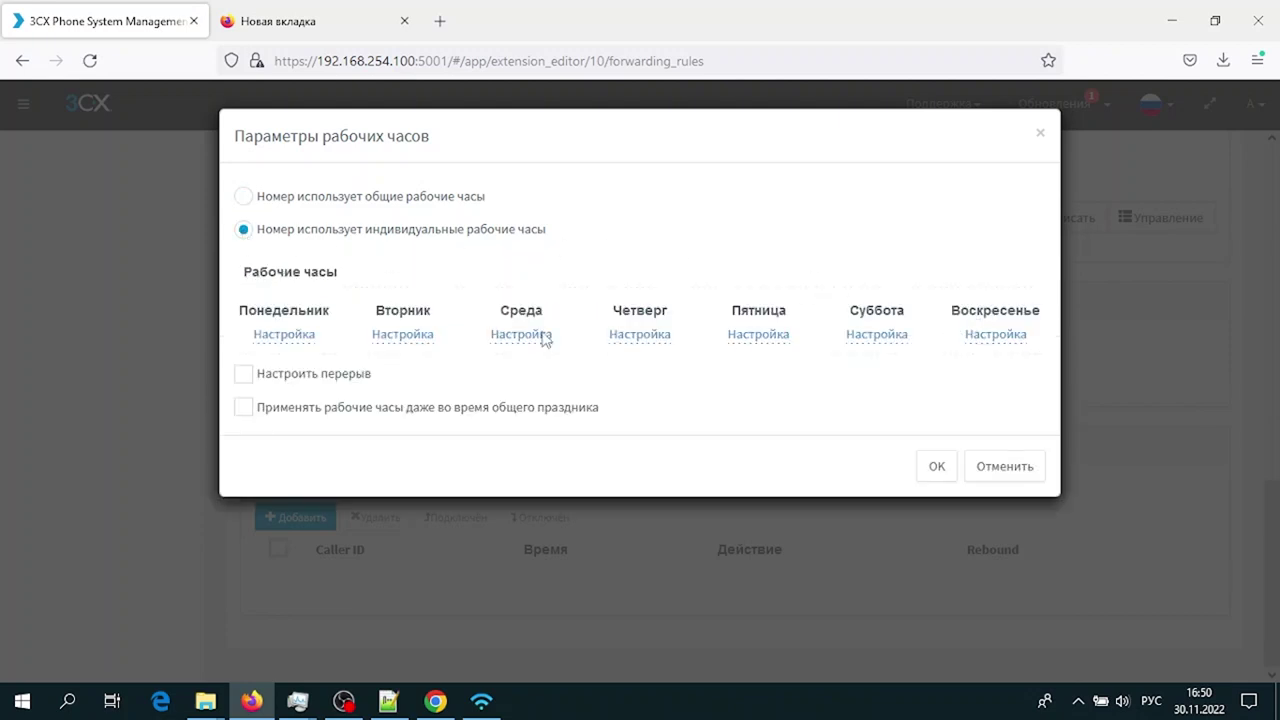
pyautogui.click(287, 334)
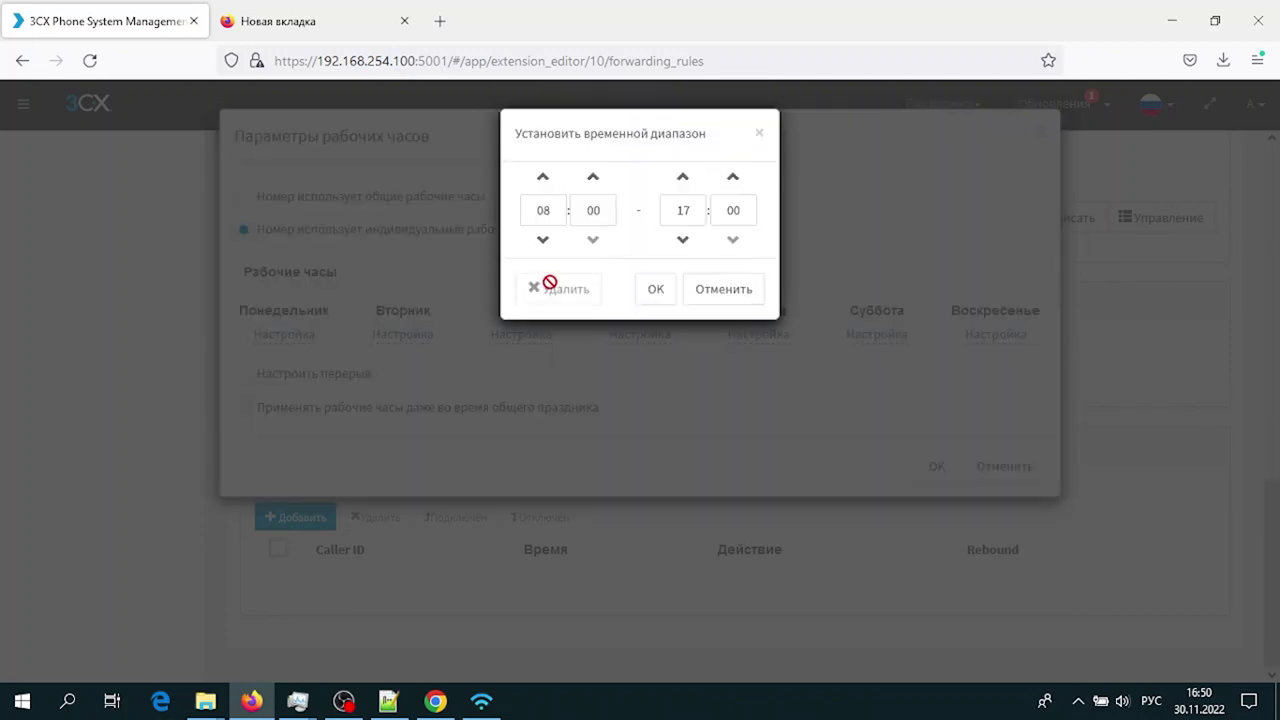
pyautogui.click(662, 289)
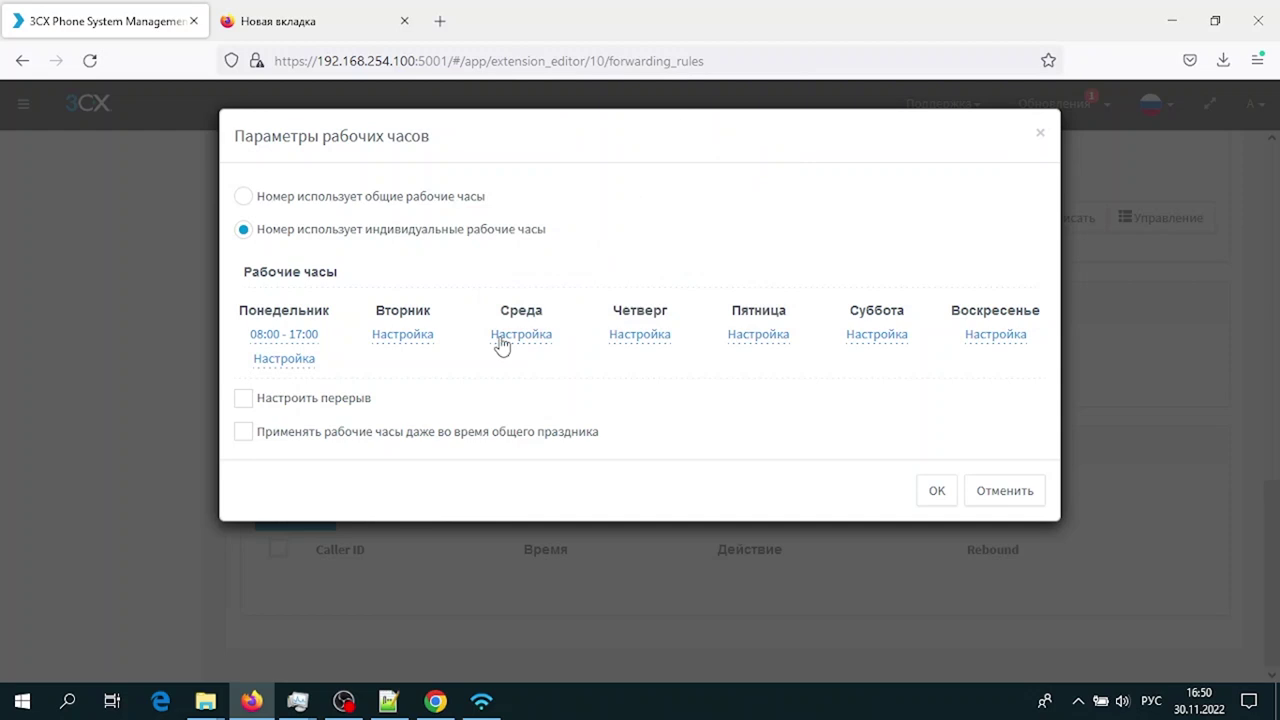
# Enable a break for extension 1003 and set Monday's break time to 08:00 - 17:00
pyautogui.click(249, 399)
pyautogui.click(298, 493)
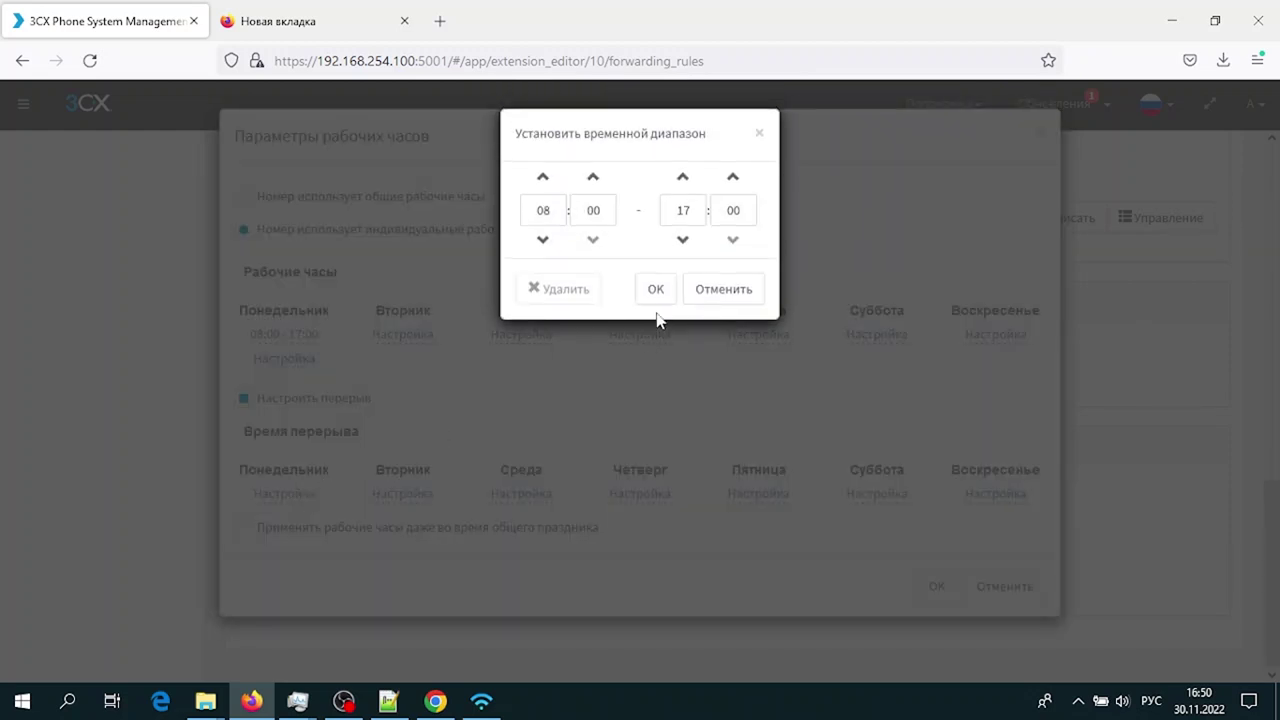
pyautogui.click(656, 287)
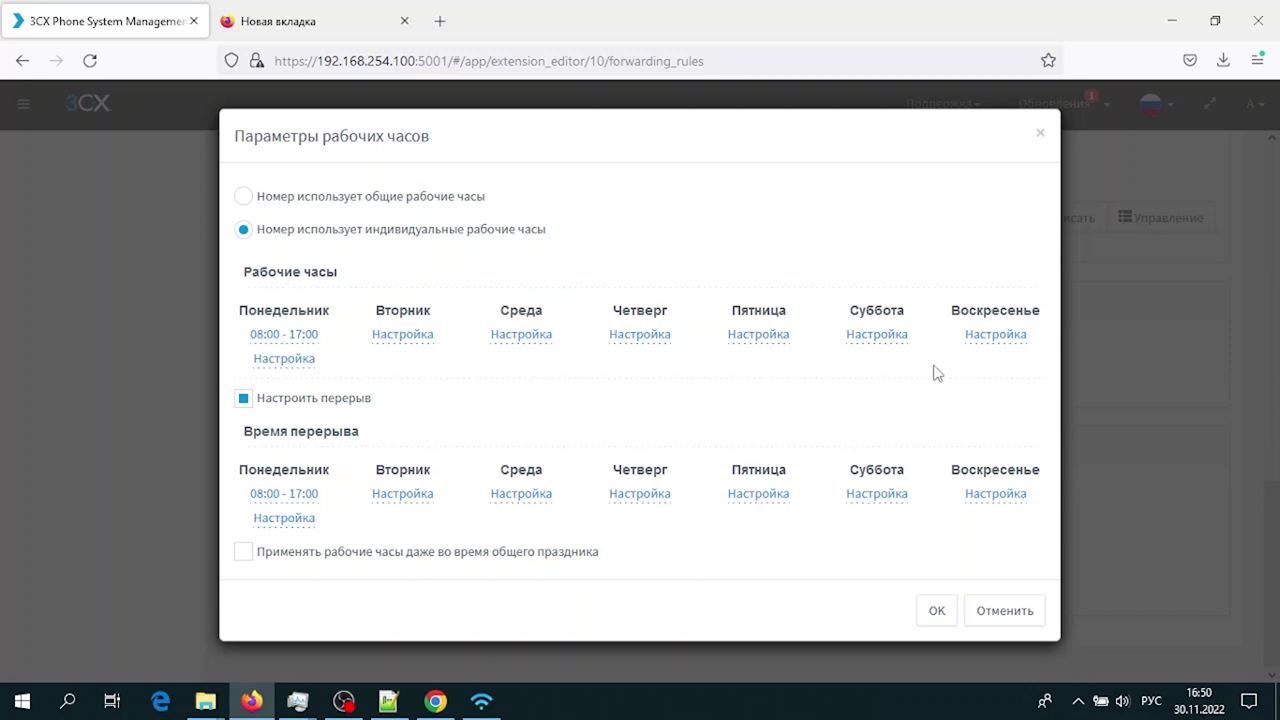
pyautogui.click(930, 610)
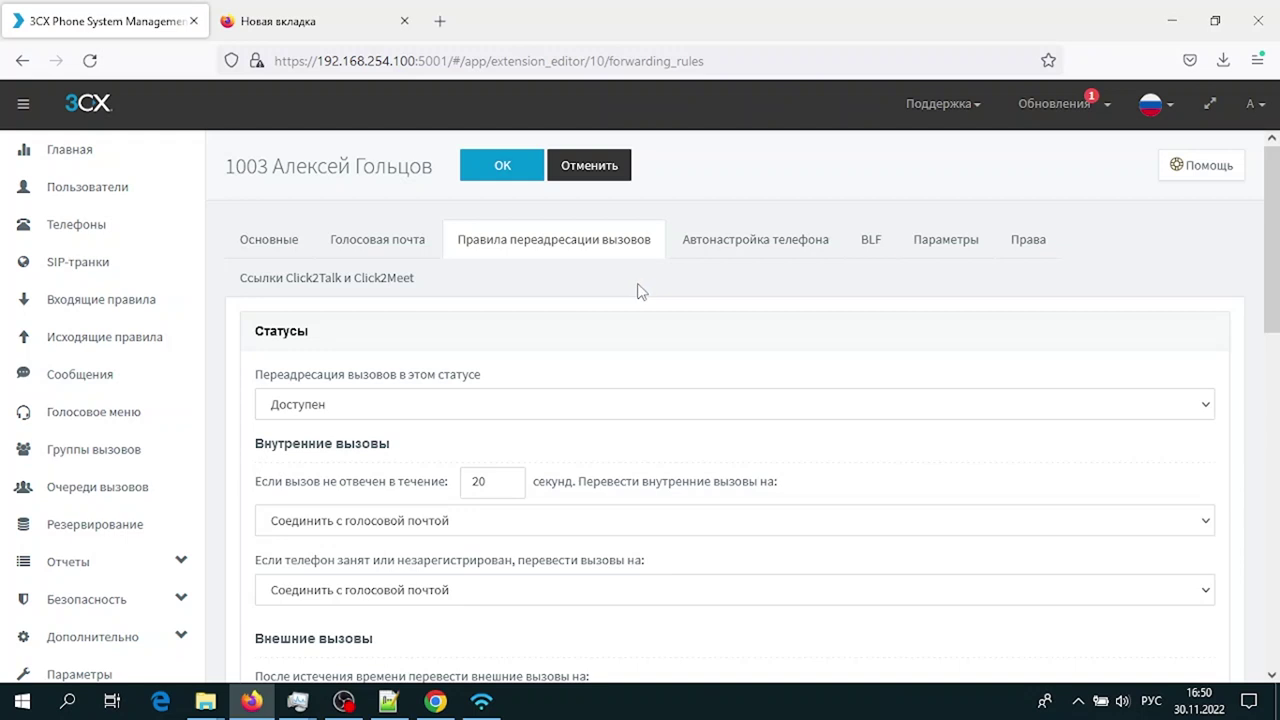
pyautogui.click(436, 701)
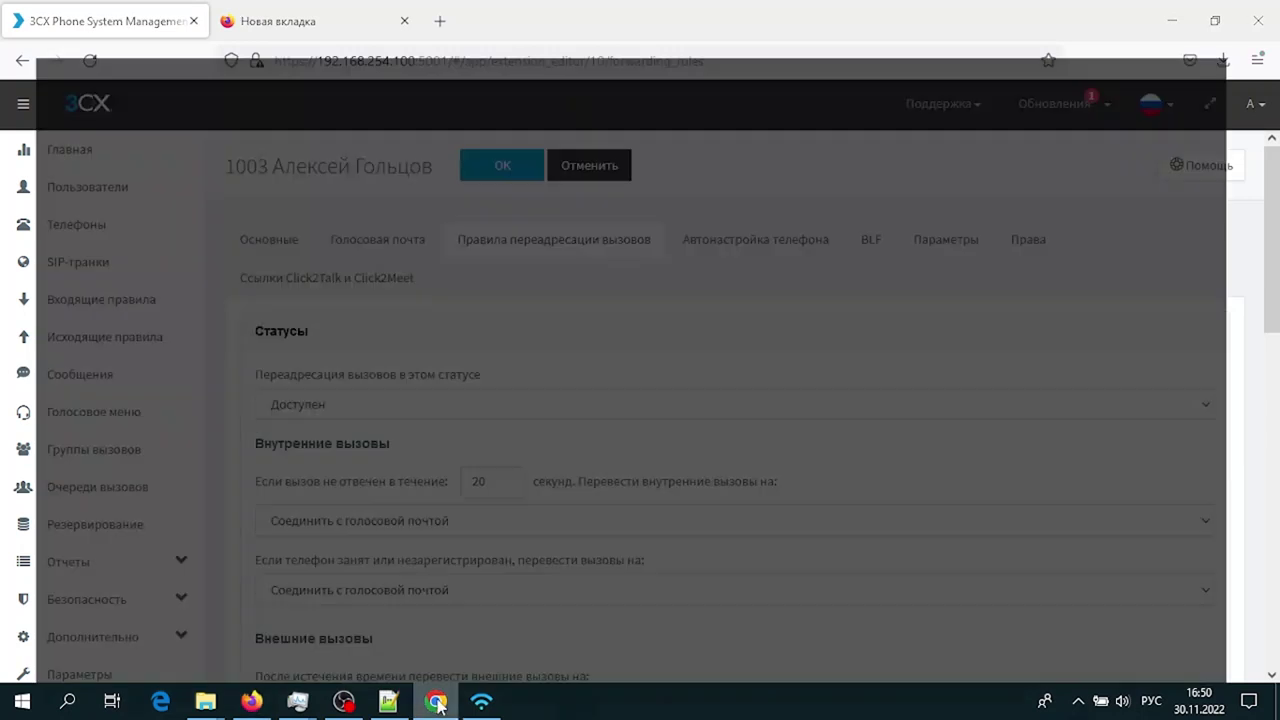
pyautogui.click(436, 701)
pyautogui.scroll(-3, 505, 333)
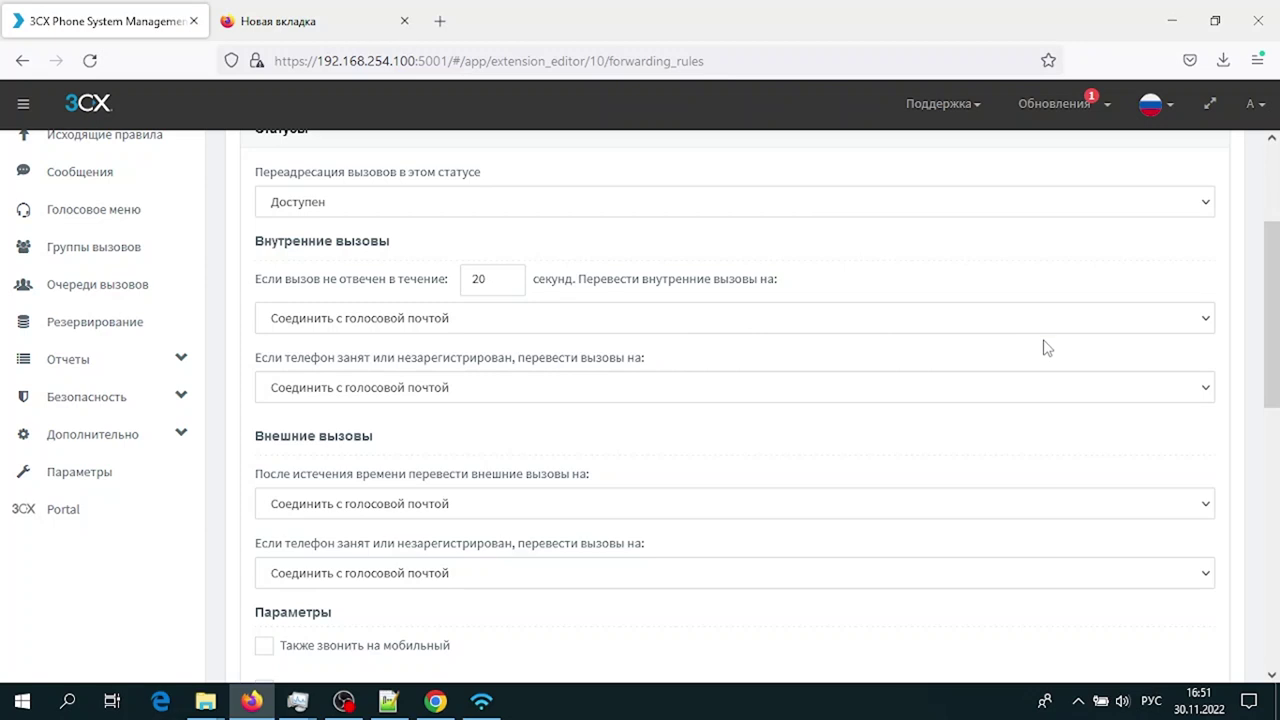
pyautogui.scroll(-7, 1040, 350)
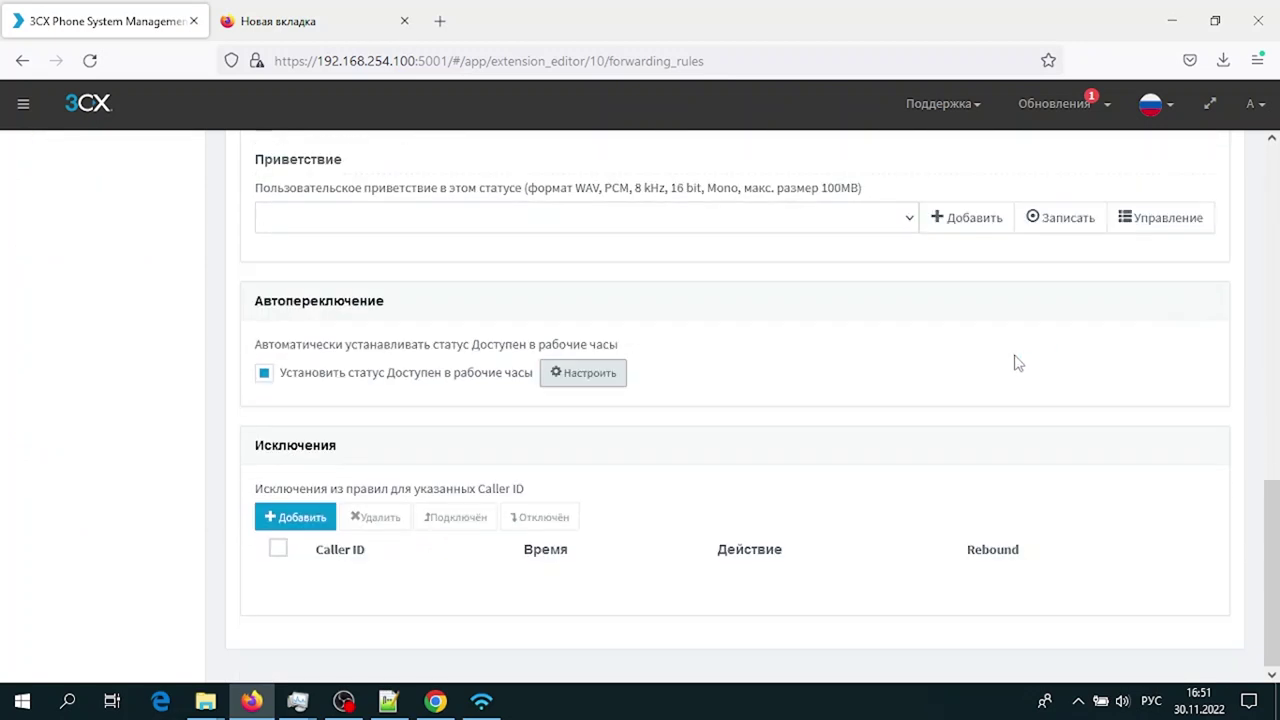
# Review the individual working hours and break time set for extension 1003's automatic status switching, then close the settings without changes
pyautogui.click(585, 373)
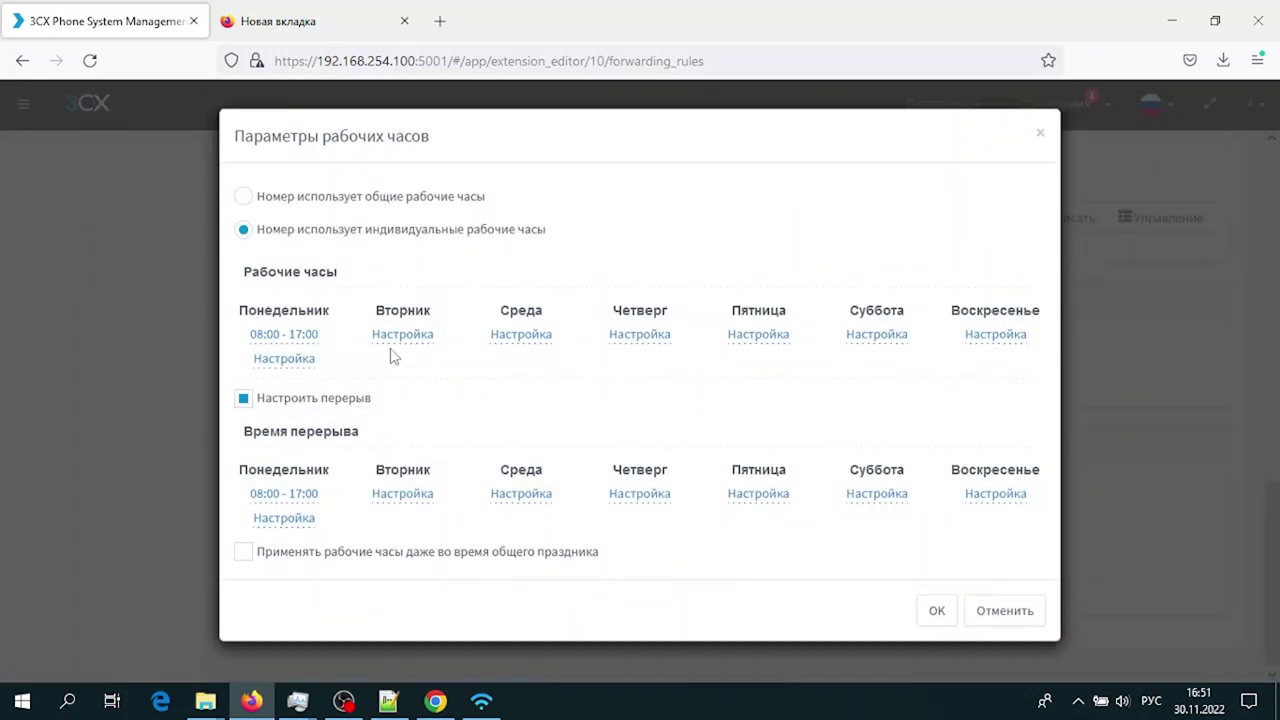
pyautogui.click(1044, 141)
pyautogui.moveTo(446, 695)
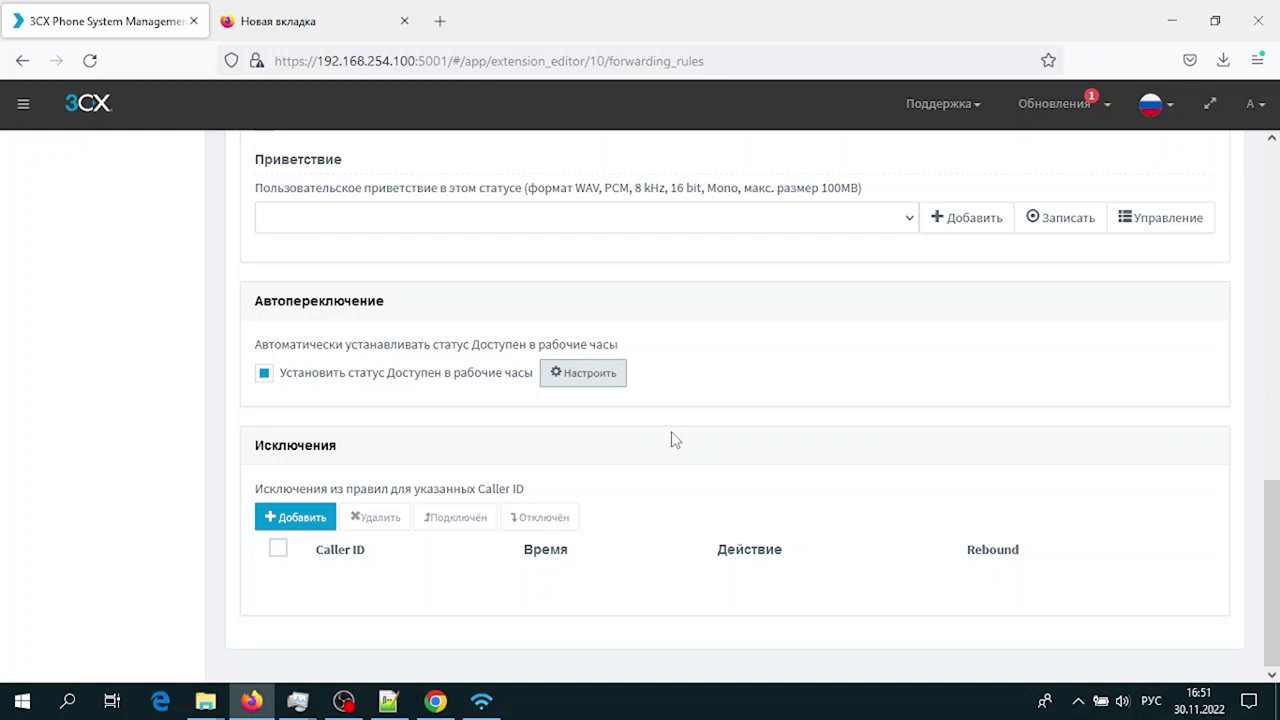
pyautogui.click(610, 378)
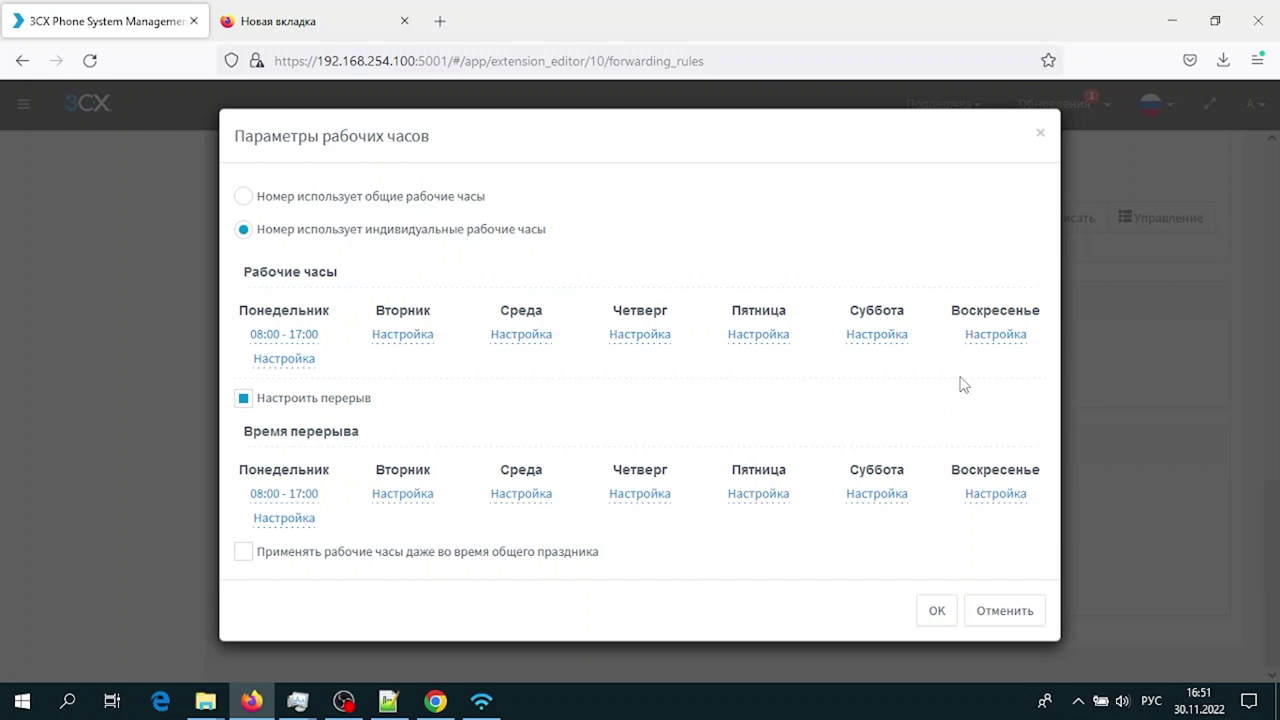
pyautogui.click(1040, 133)
# Open the general working hours and holidays settings and view the working hours, break time and holiday sections
pyautogui.click(100, 387)
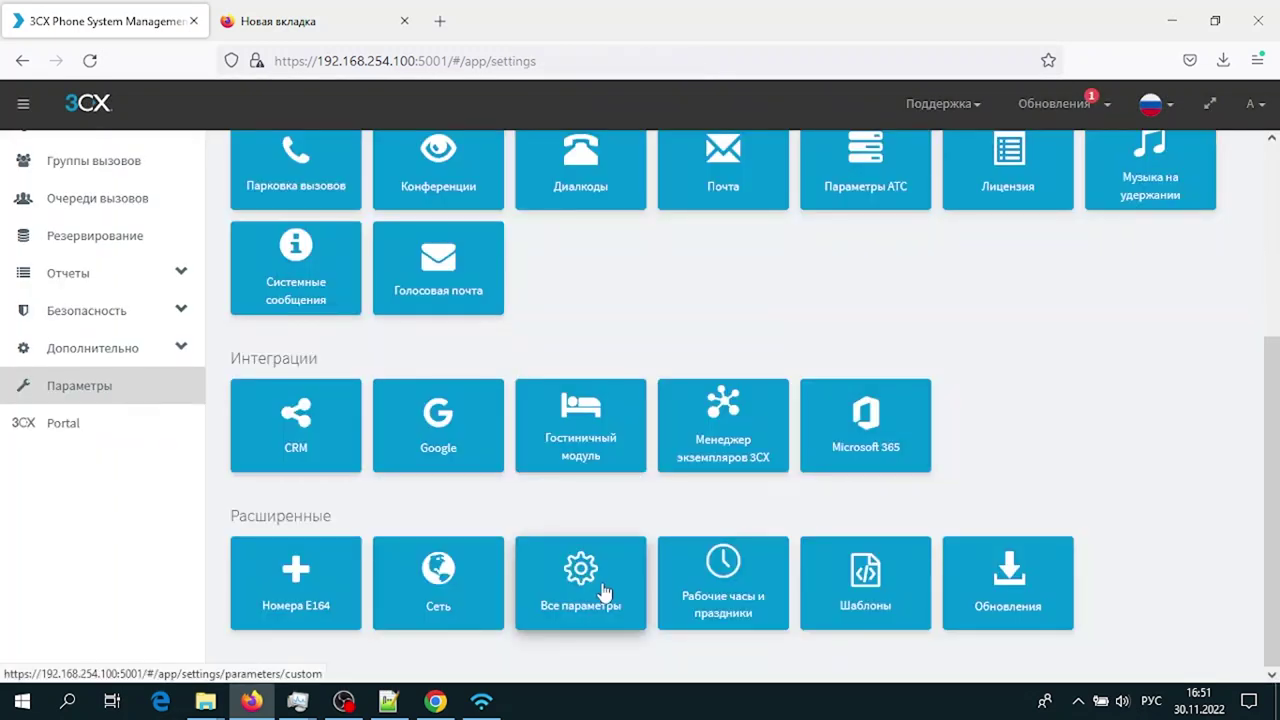
pyautogui.click(742, 614)
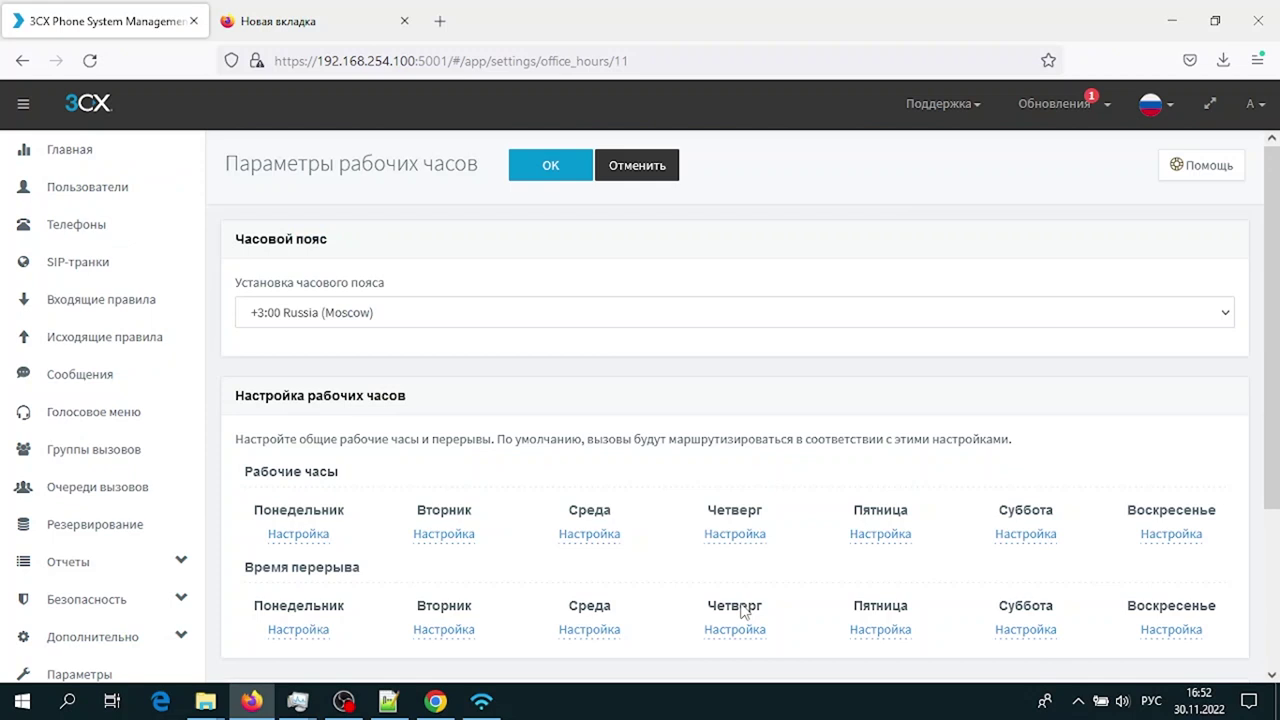
pyautogui.scroll(-3, 720, 590)
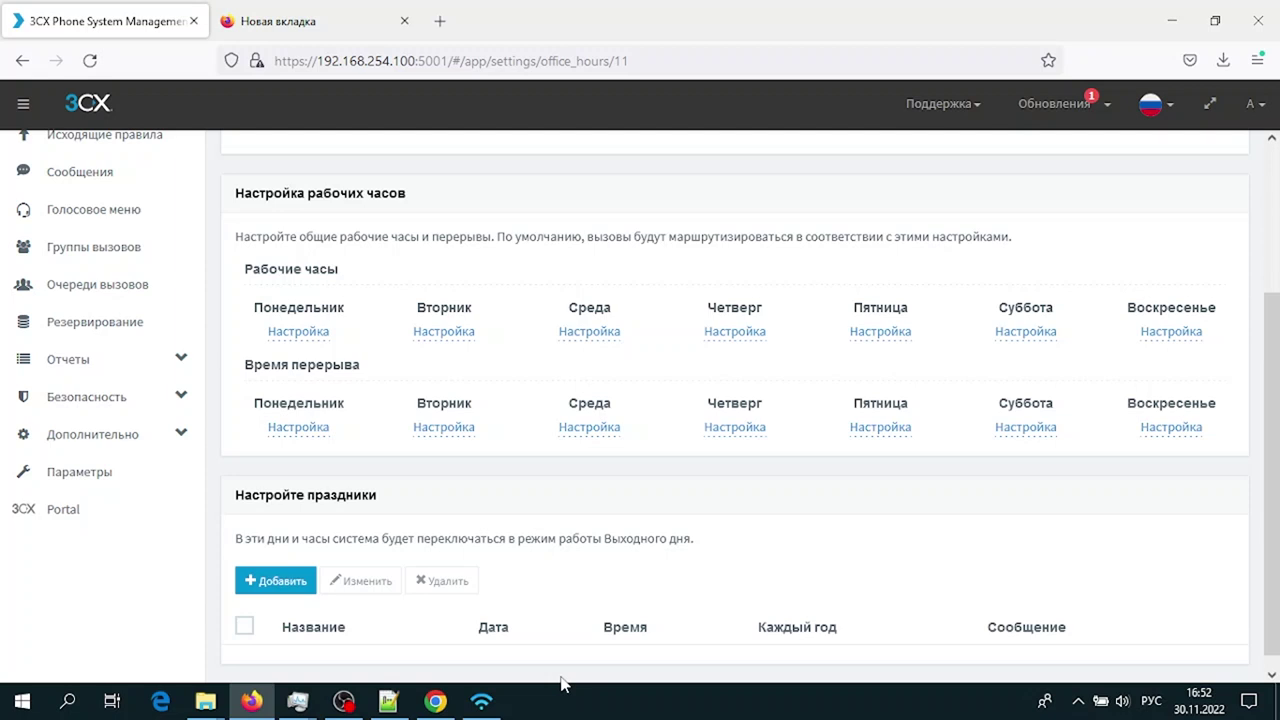
# Switch to the 3CX web client in Chrome and open the signed-in user's profile and status options
pyautogui.click(450, 703)
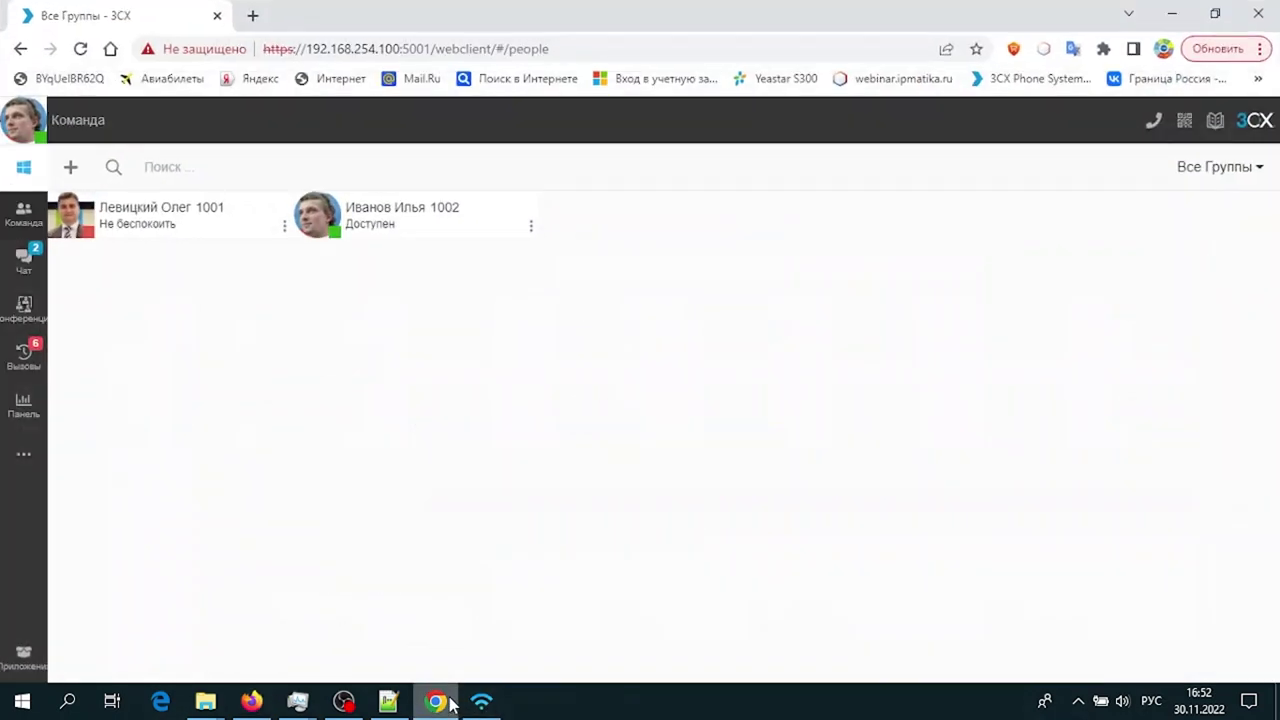
pyautogui.click(13, 132)
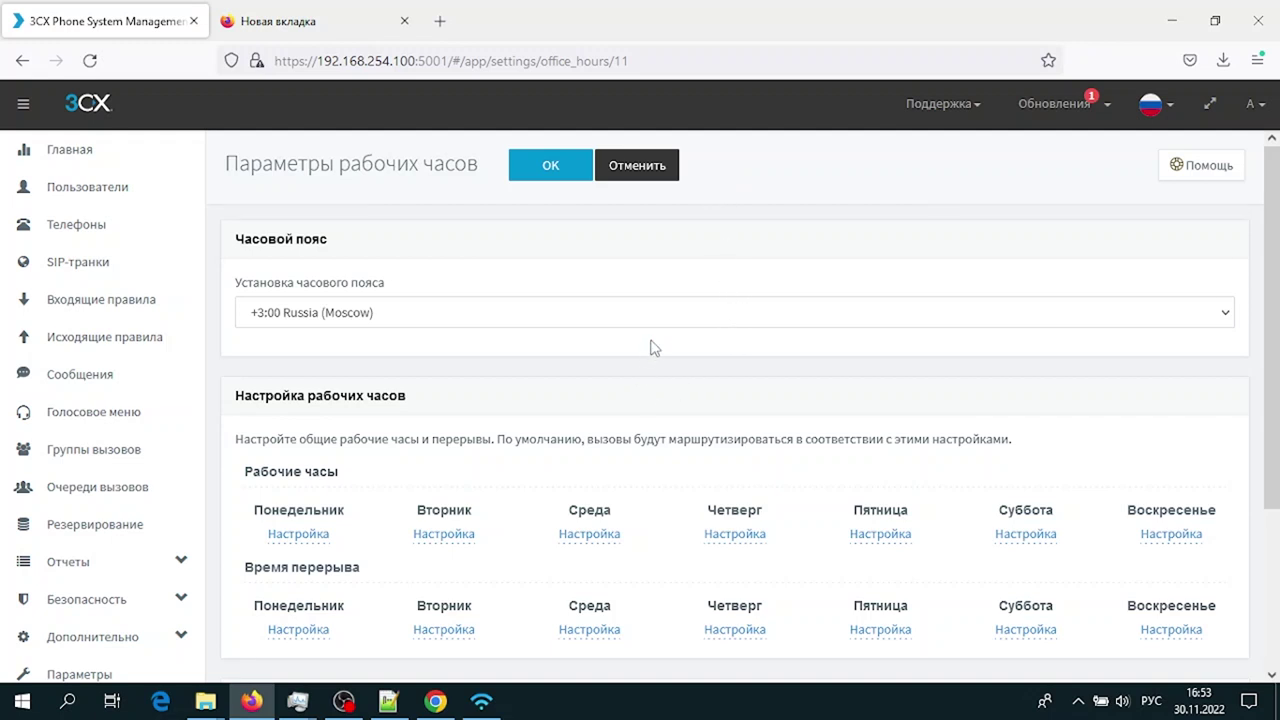
# In the general working hours settings in Firefox, examine the time zone choice and the working hours, break and holiday sections
pyautogui.click(712, 318)
pyautogui.click(711, 324)
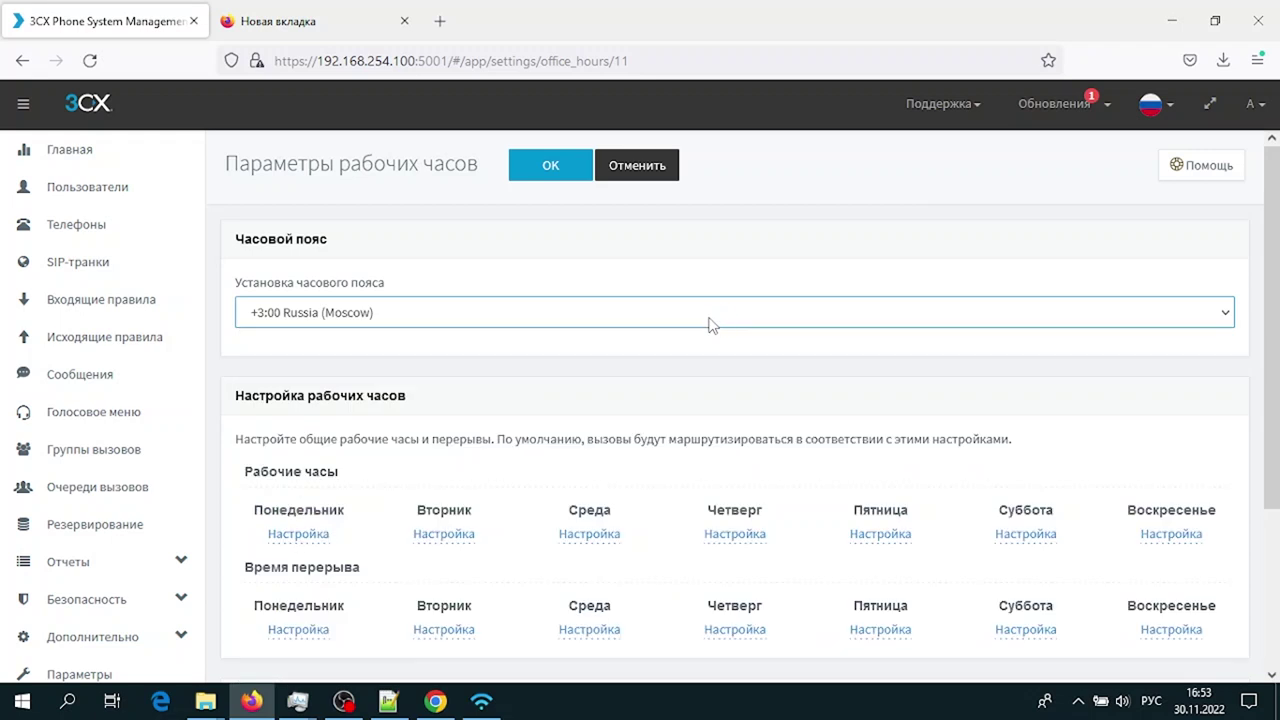
pyautogui.click(608, 325)
pyautogui.click(630, 270)
pyautogui.moveTo(242, 164); pyautogui.dragTo(478, 172)
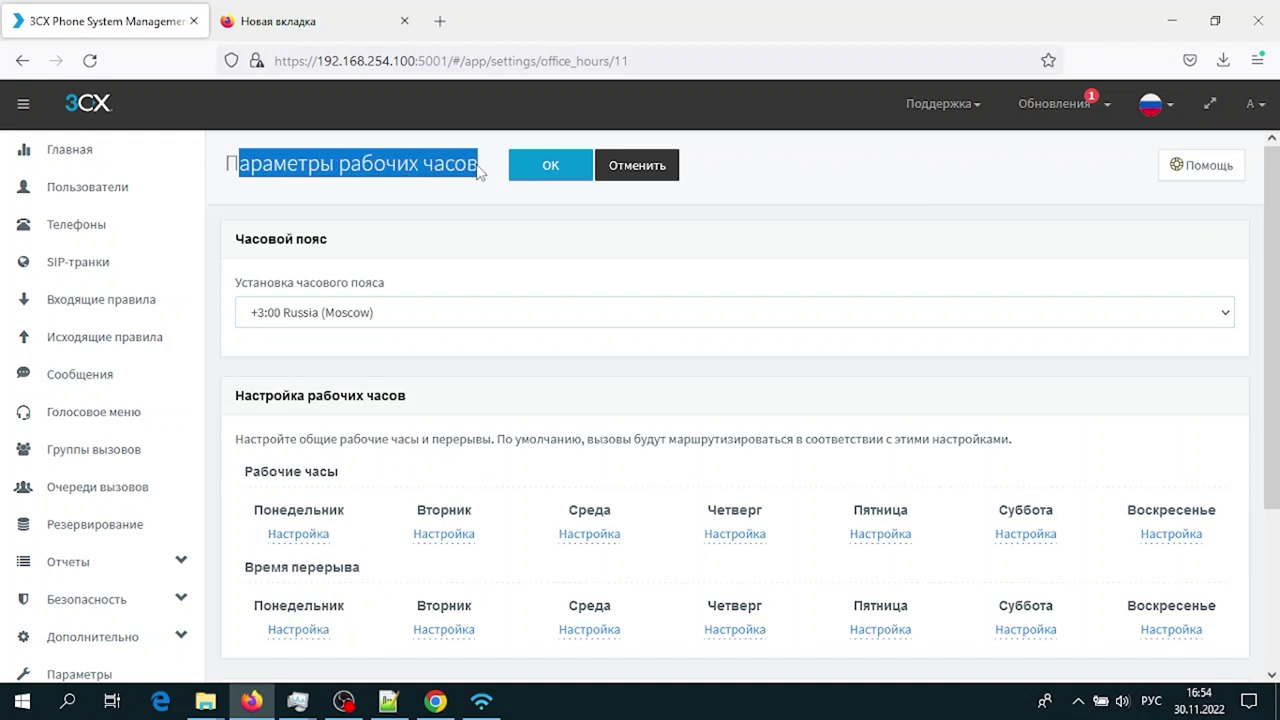
pyautogui.scroll(-3, 457, 360)
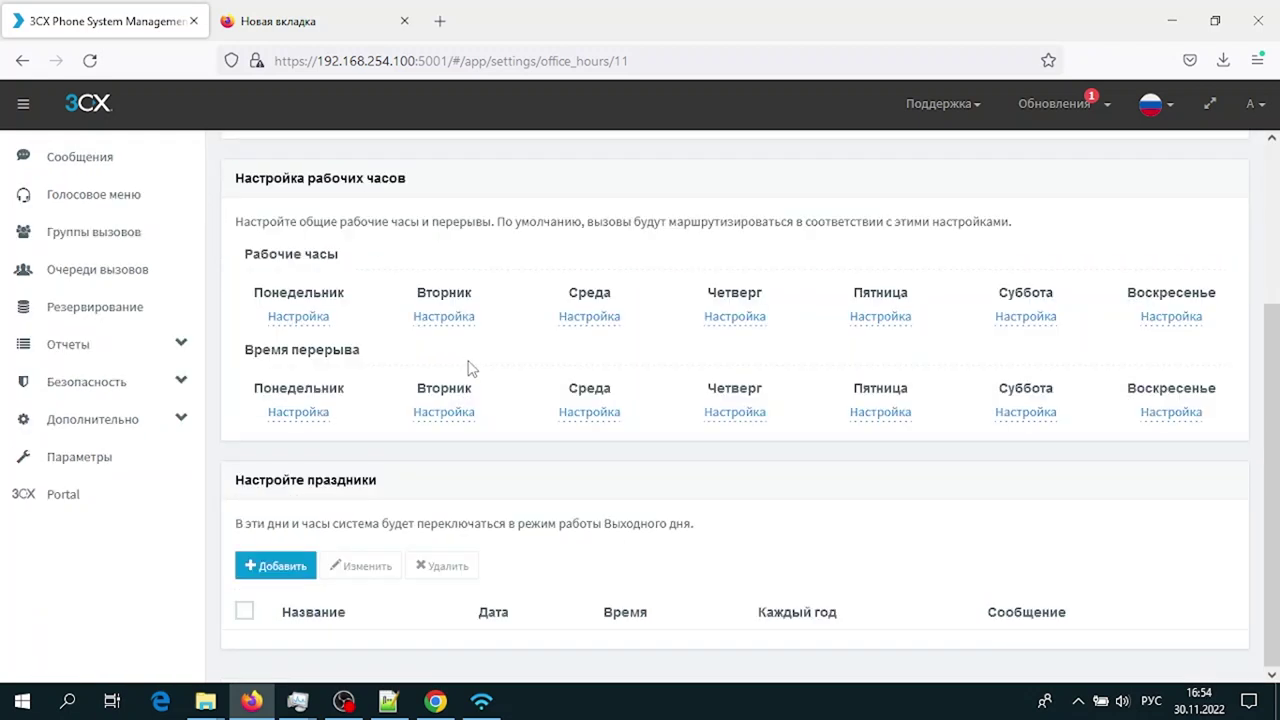